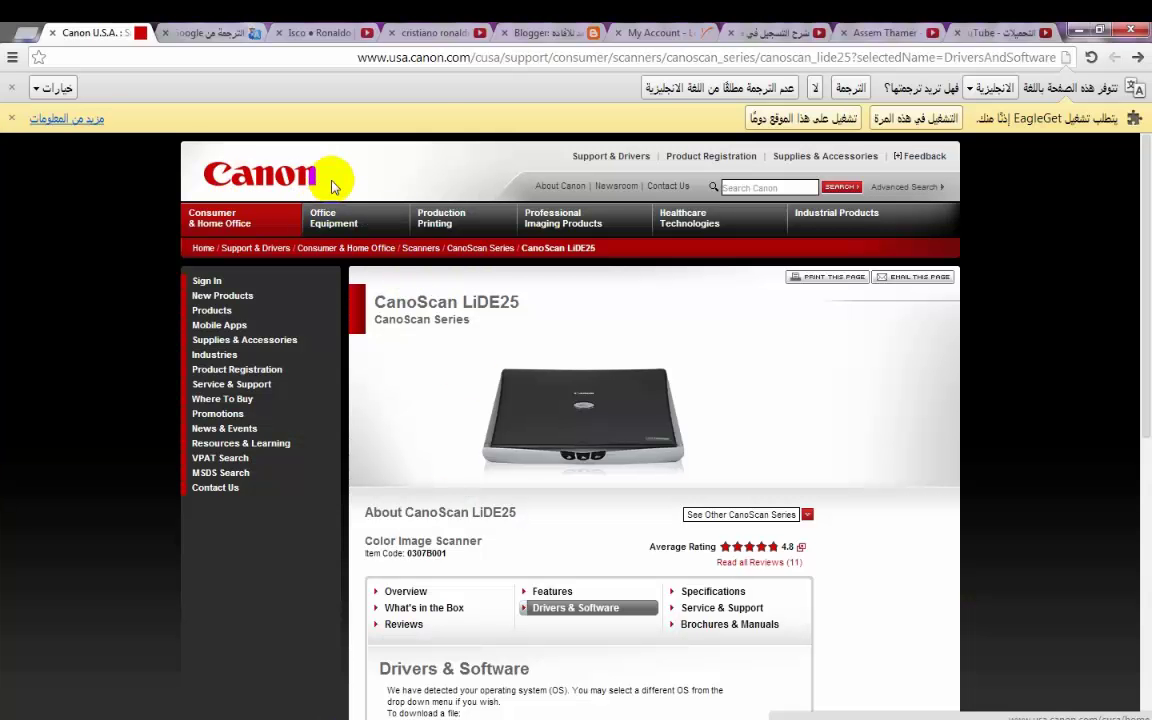
Leave the CanoScan LiDE25 page via the Service & Support link in the left menu
click(349, 55)
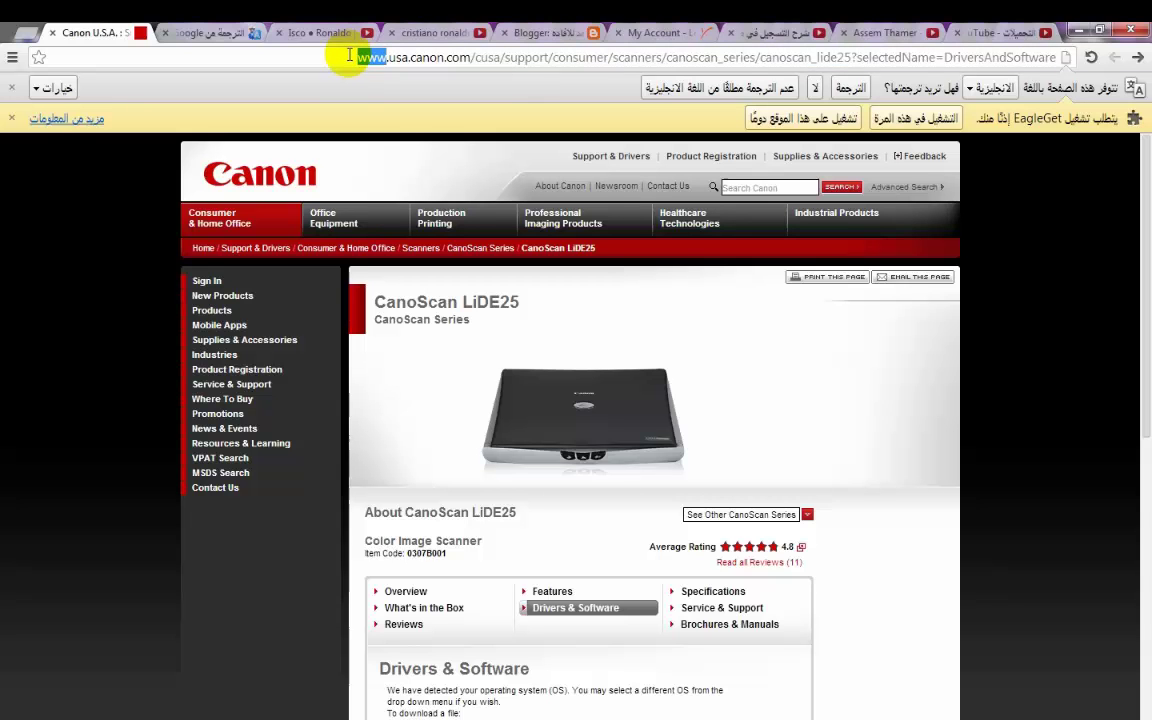
click(340, 57)
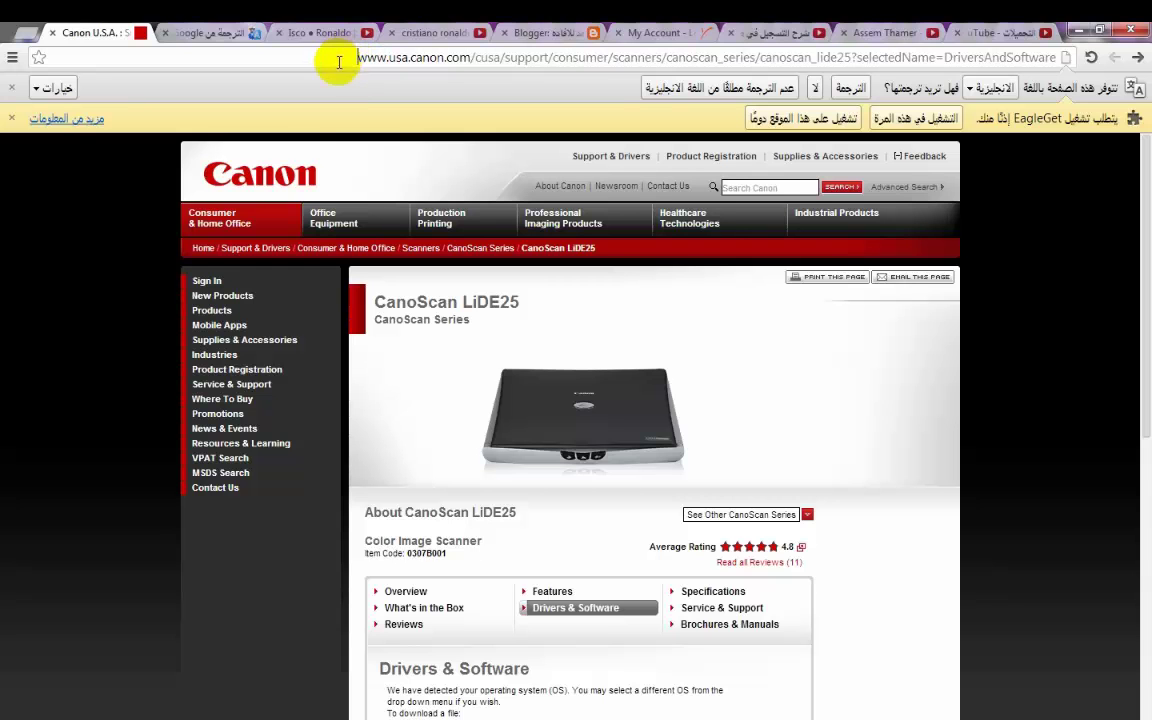
click(238, 392)
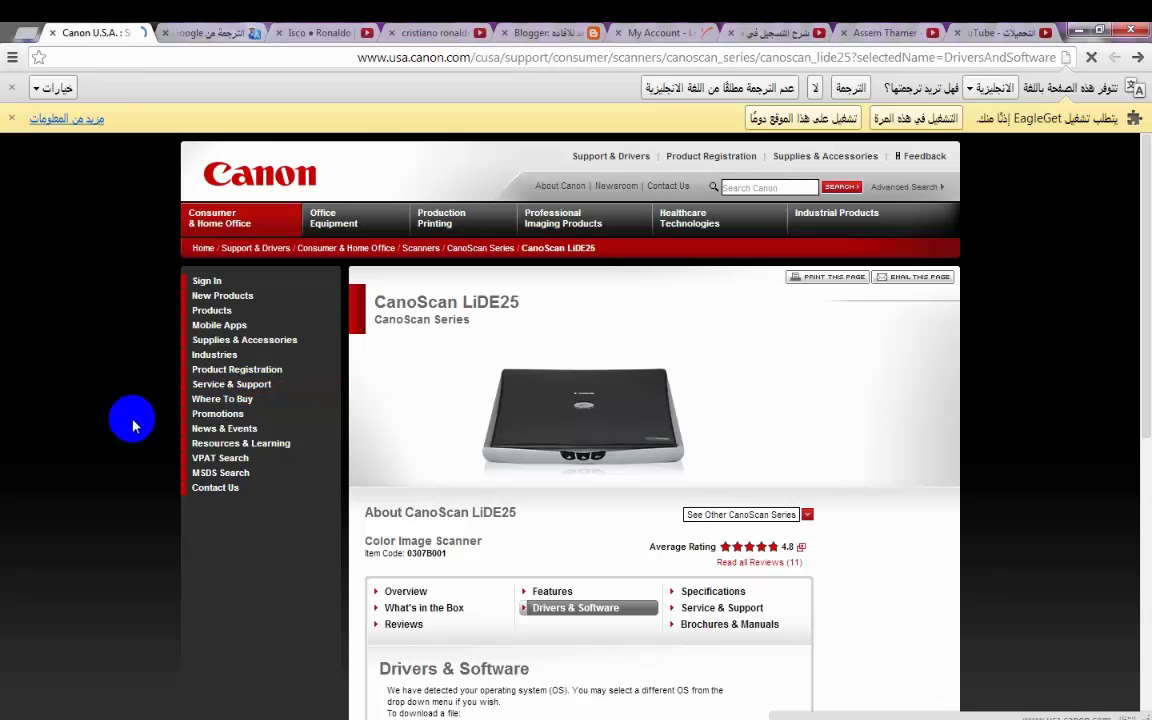
Search the model name 'lide' and open the CanoScan LiDE25 product page
click(233, 386)
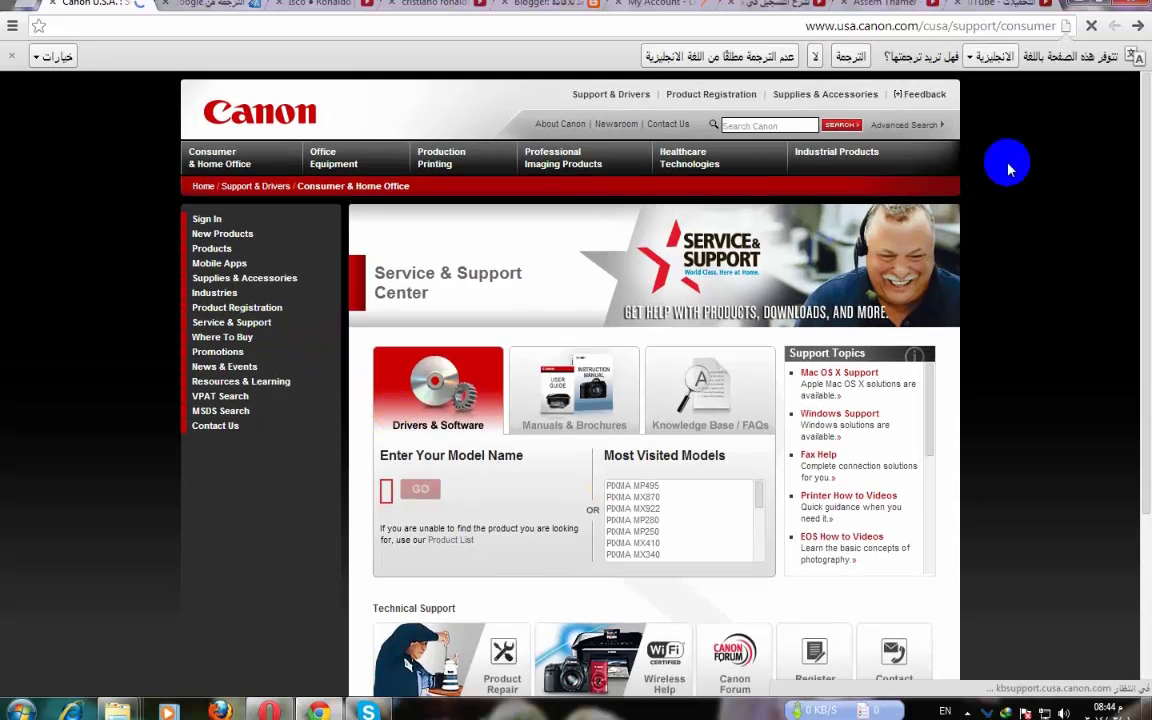
scroll(373, 535, down, 1)
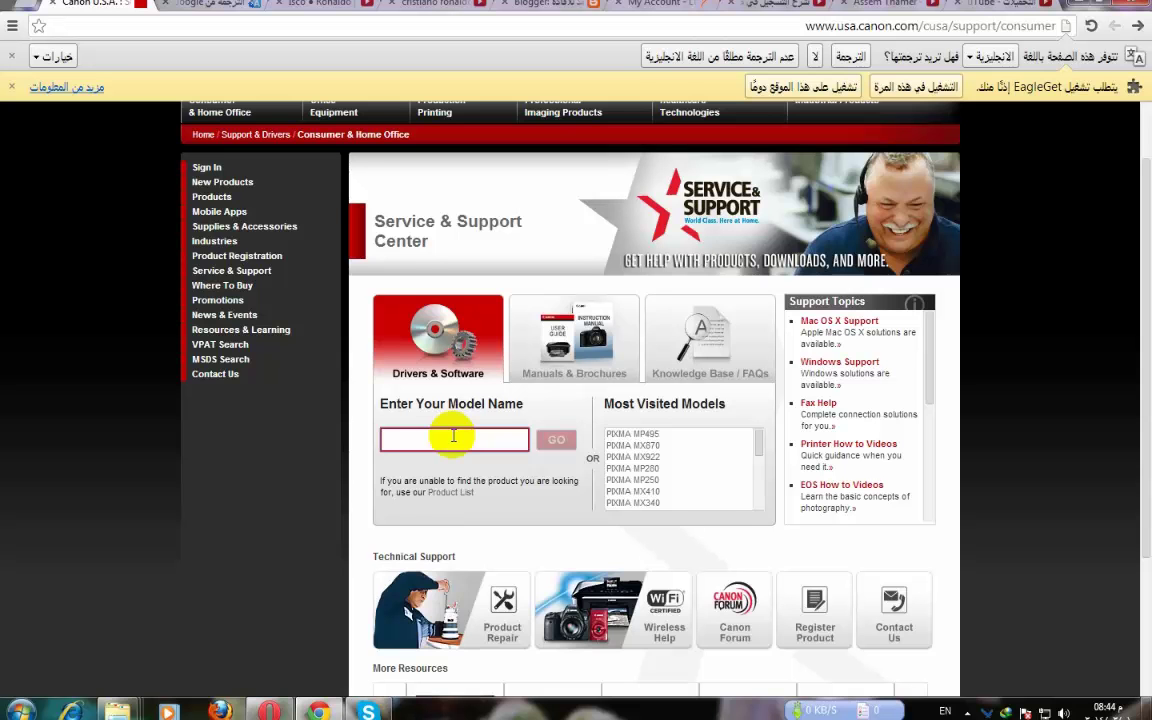
text(li)
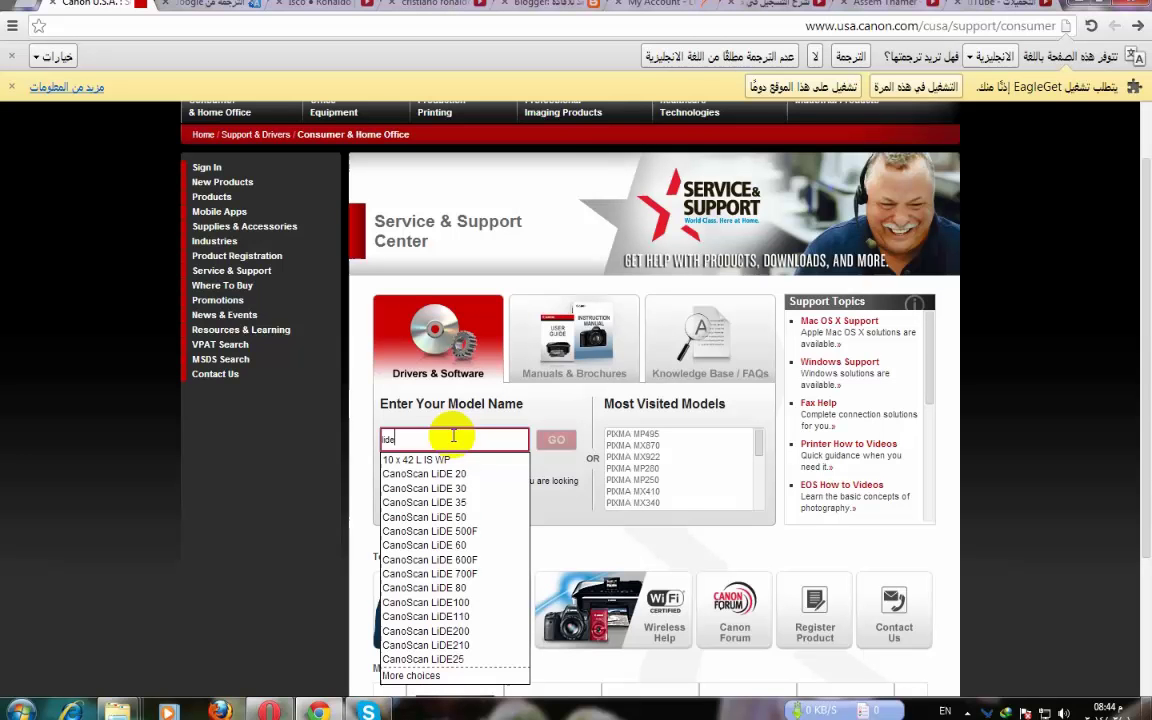
text(de)
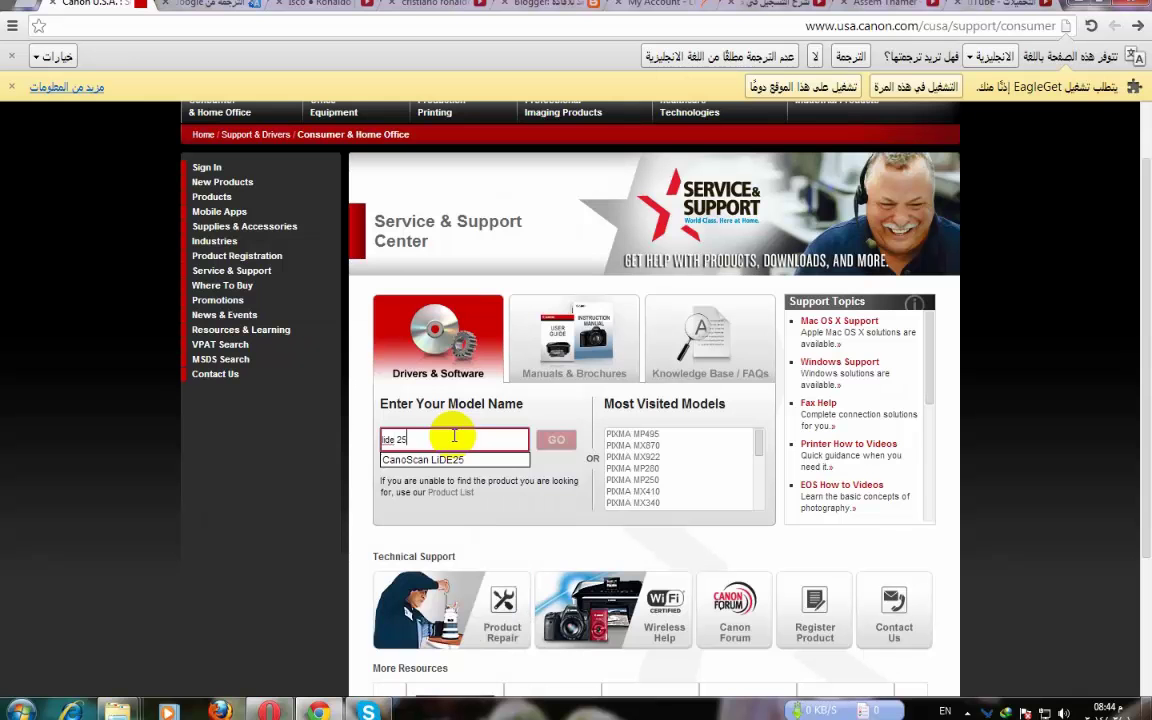
click(456, 461)
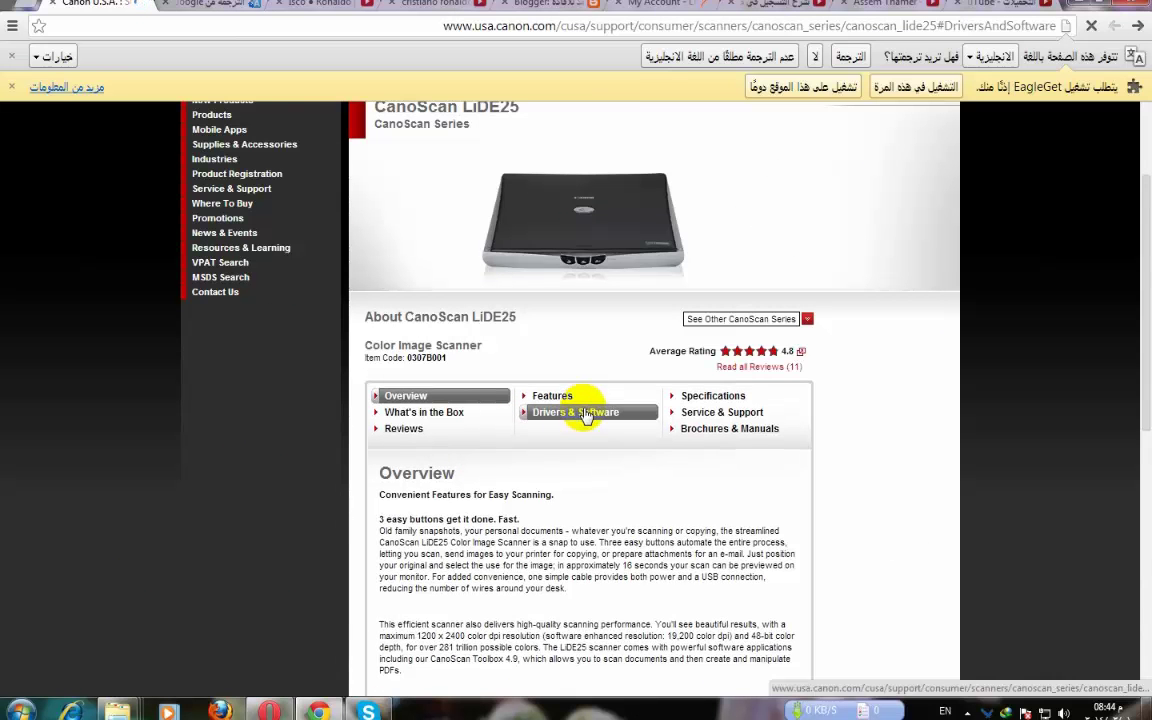
Show LiDE25 Drivers & Software for Windows 7 (x64) and expand the Drivers list
click(587, 416)
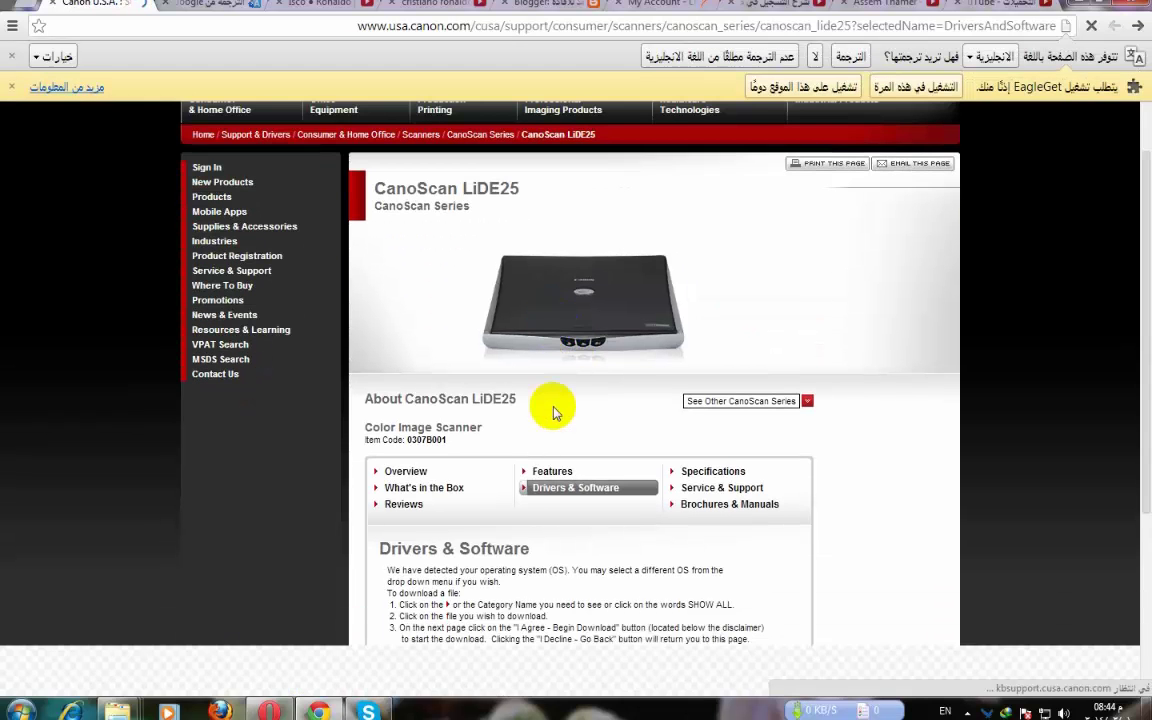
scroll(553, 406, down, 3)
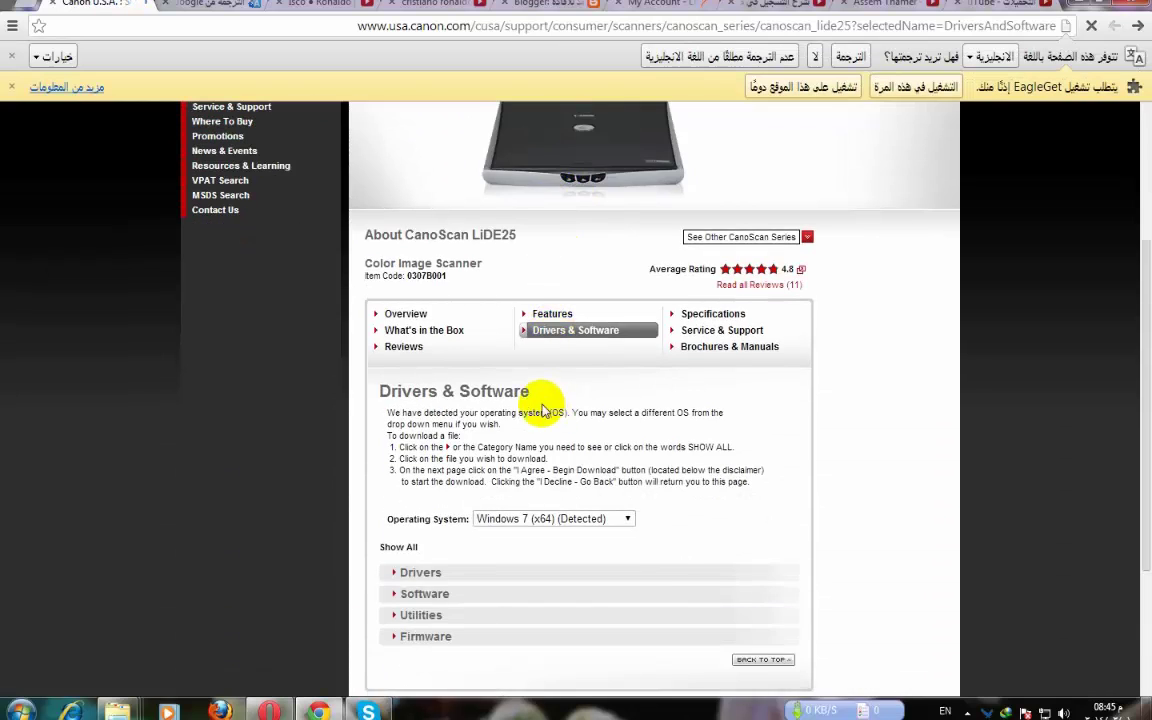
scroll(520, 410, down, 2)
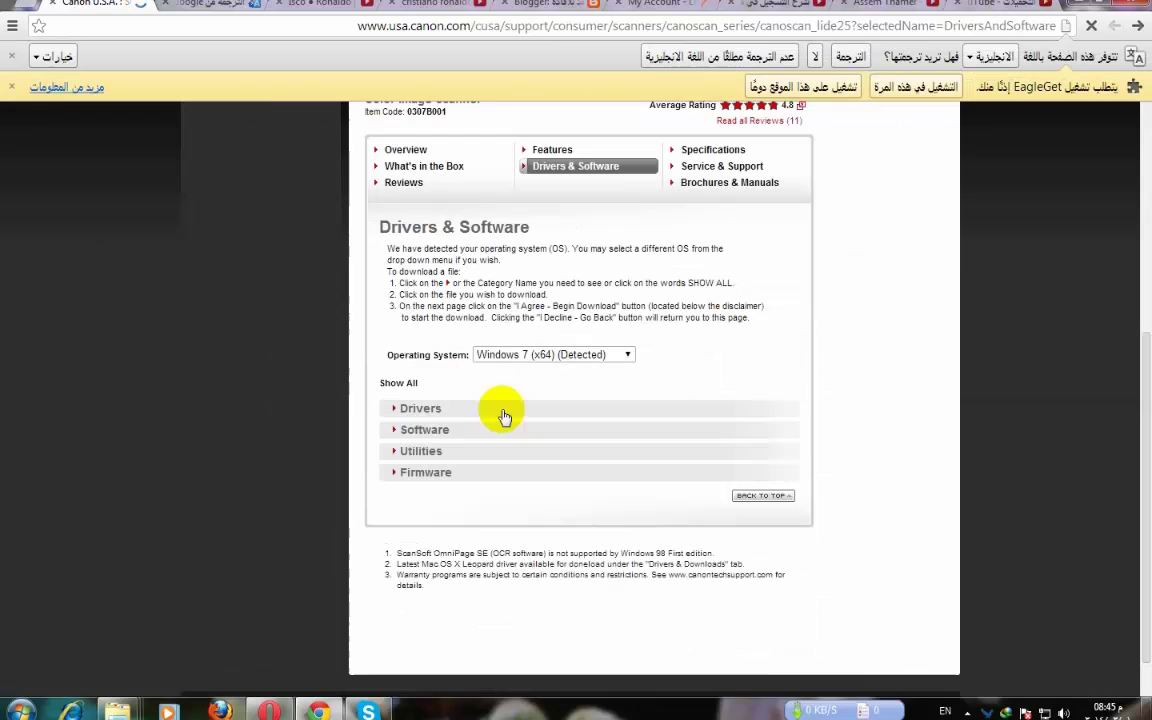
click(507, 360)
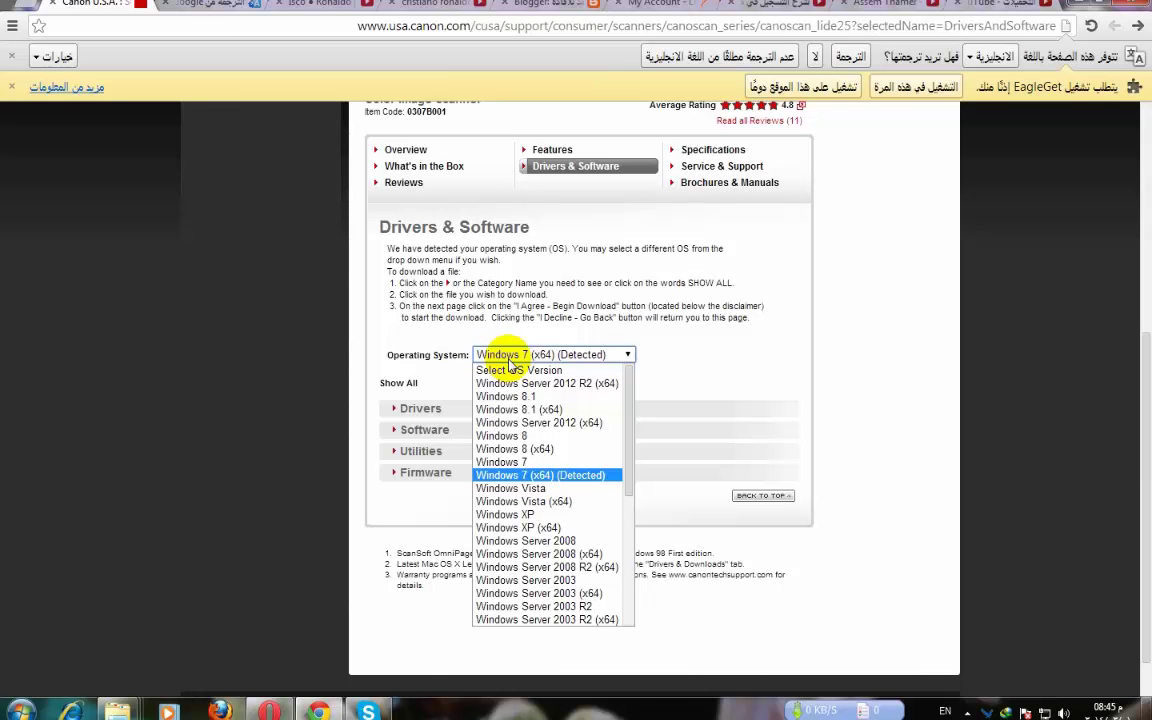
click(509, 362)
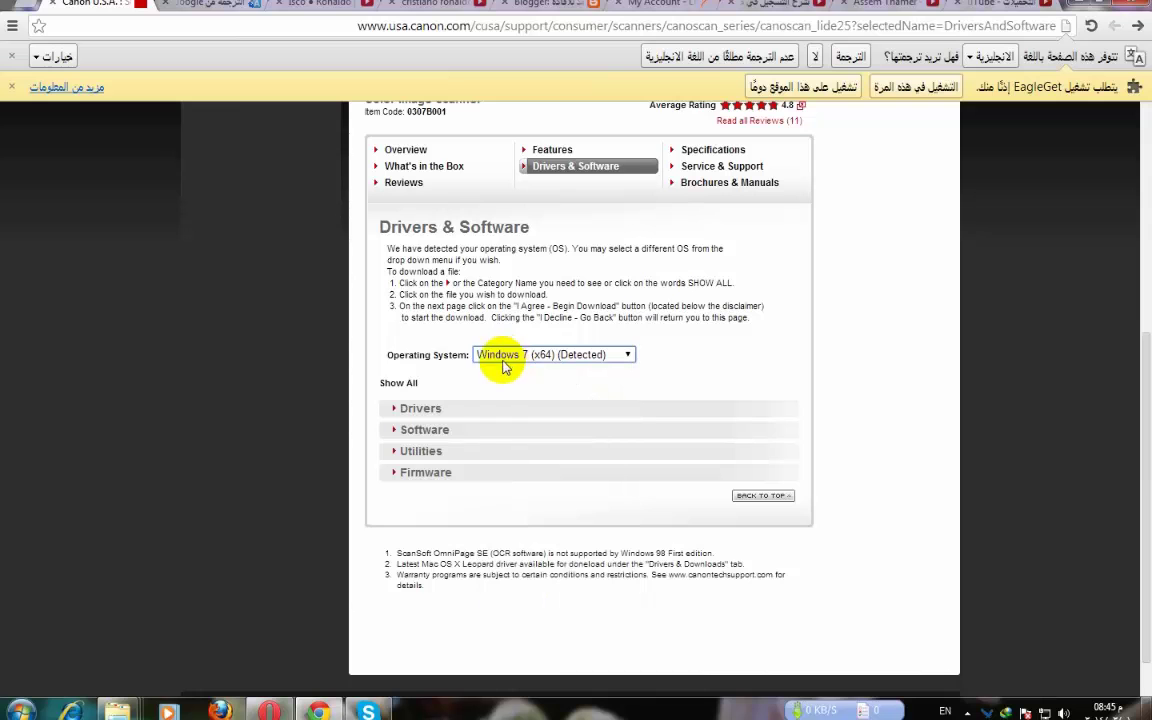
click(436, 411)
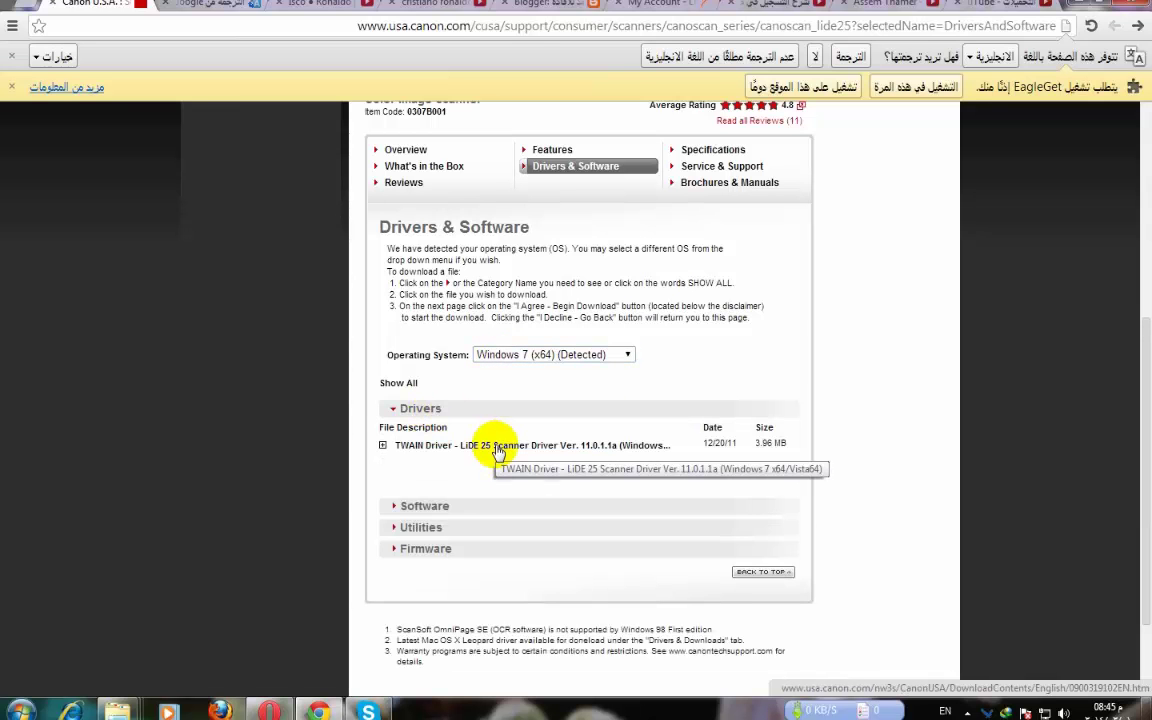
Open the TWAIN driver Ver. 11.0.1.1a details and accept the download disclaimer
click(497, 447)
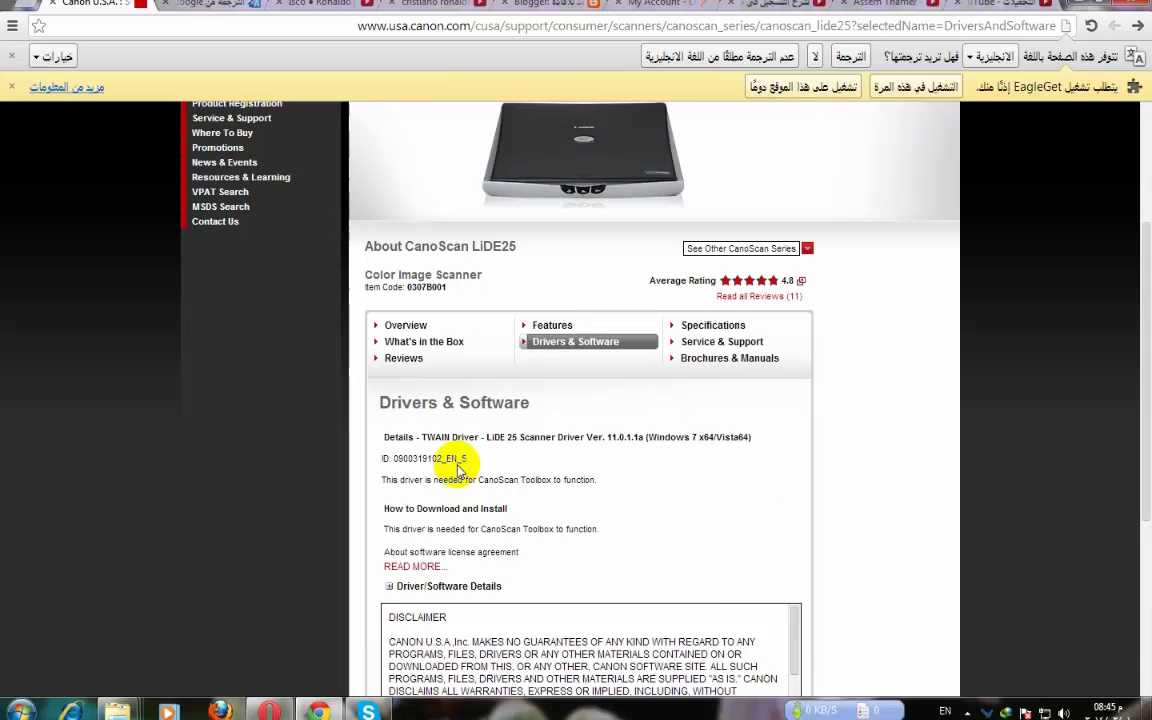
scroll(458, 468, down, 5)
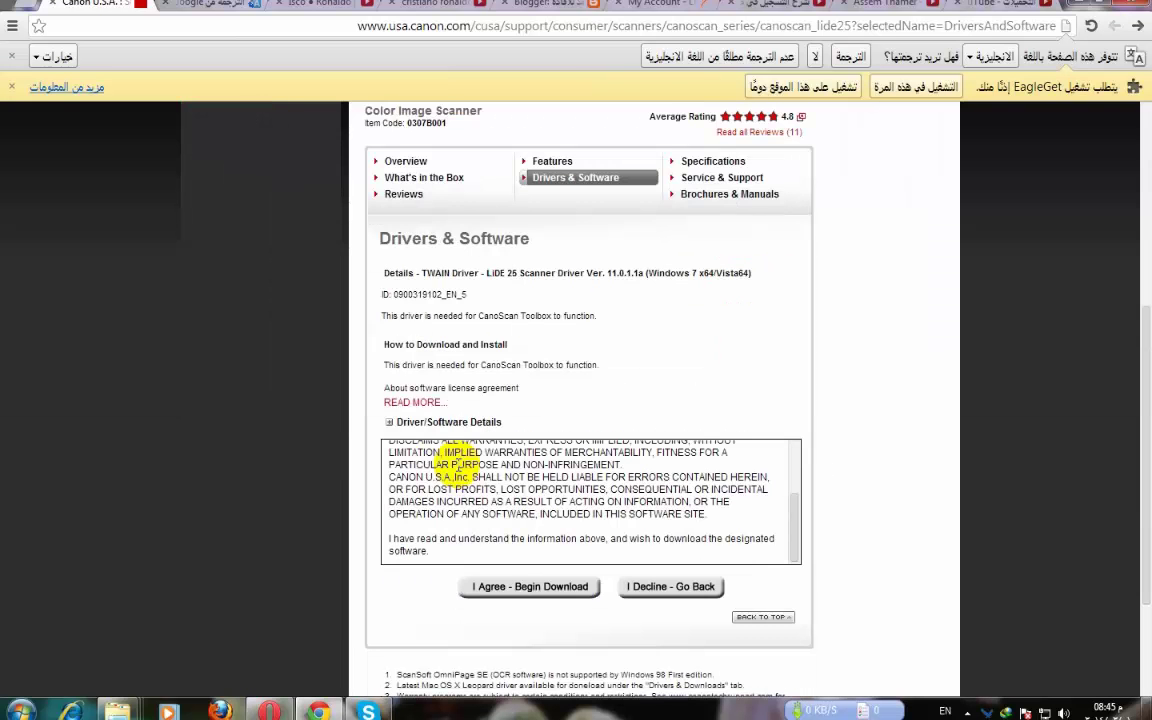
click(538, 589)
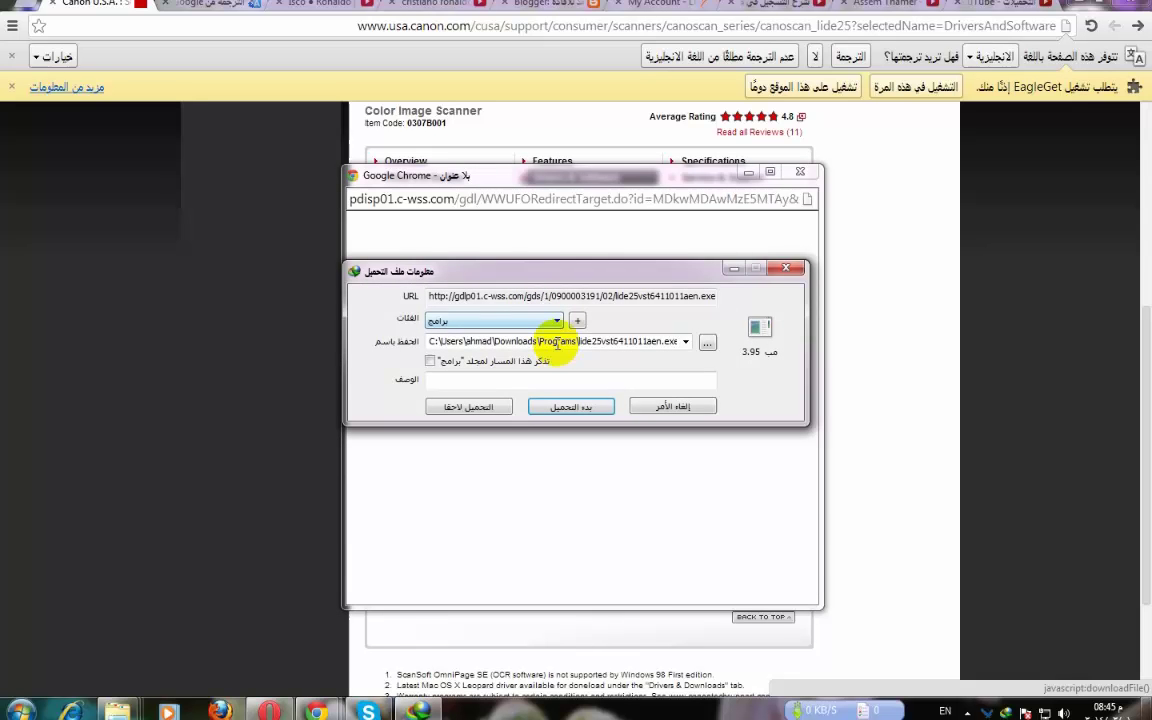
Cancel the driver download in EagleGet and dismiss the download popup
click(452, 296)
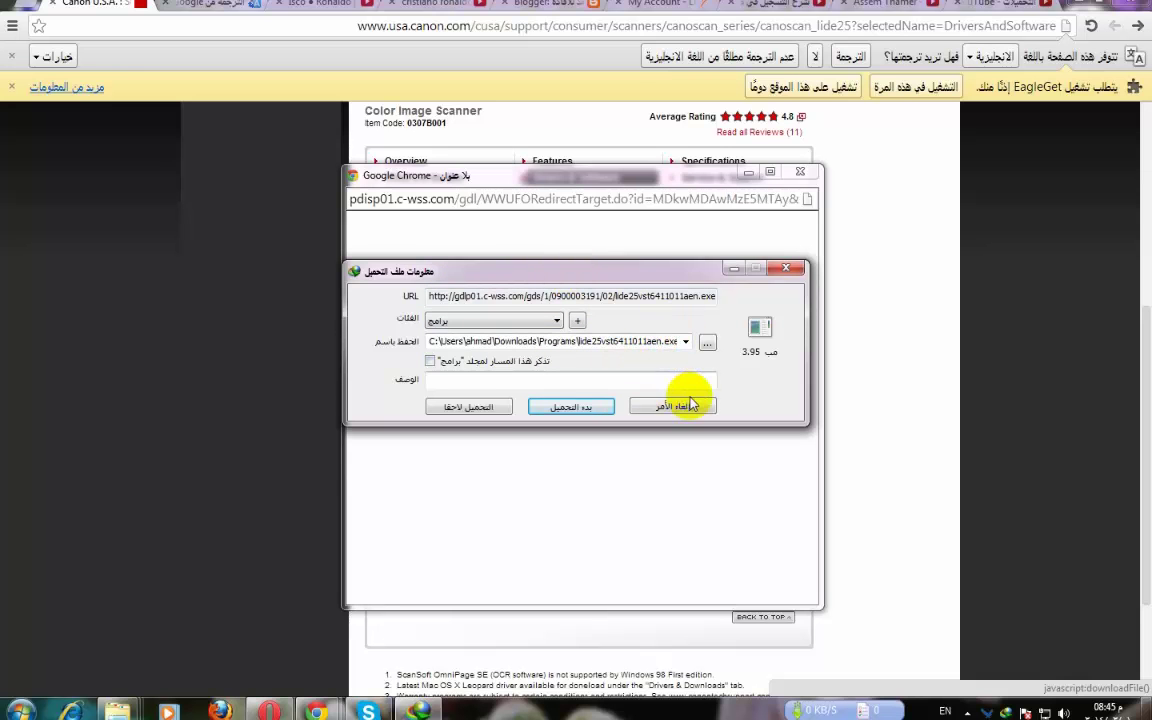
click(656, 405)
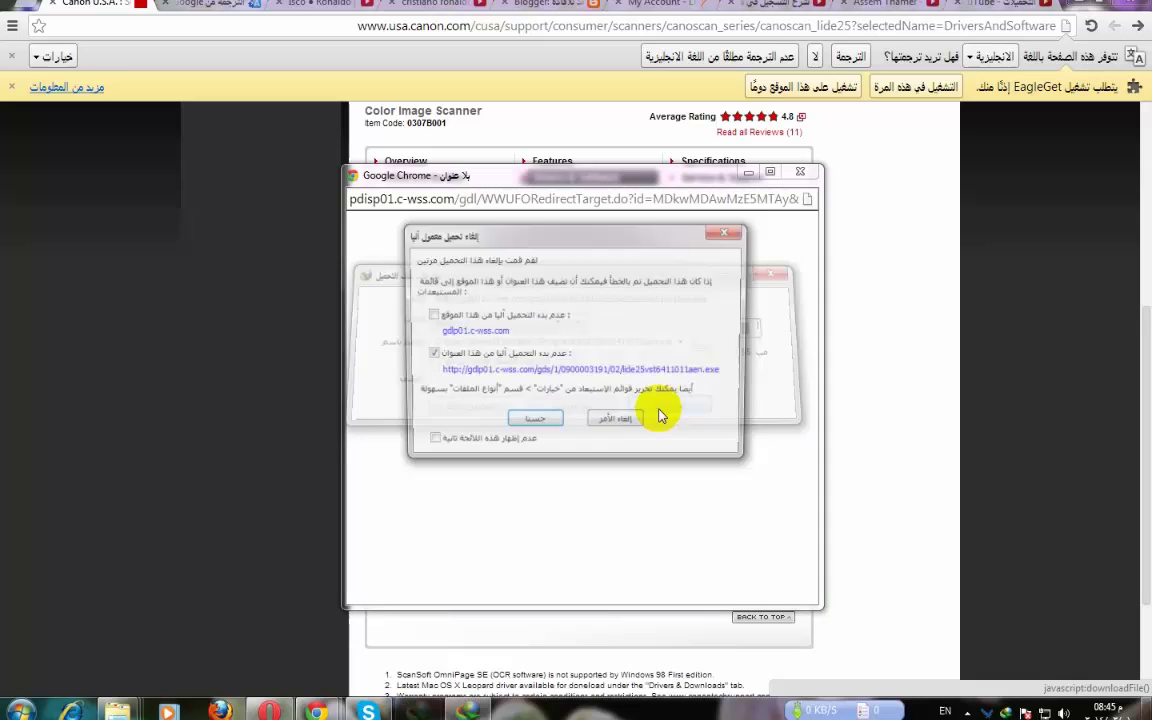
click(625, 420)
click(800, 172)
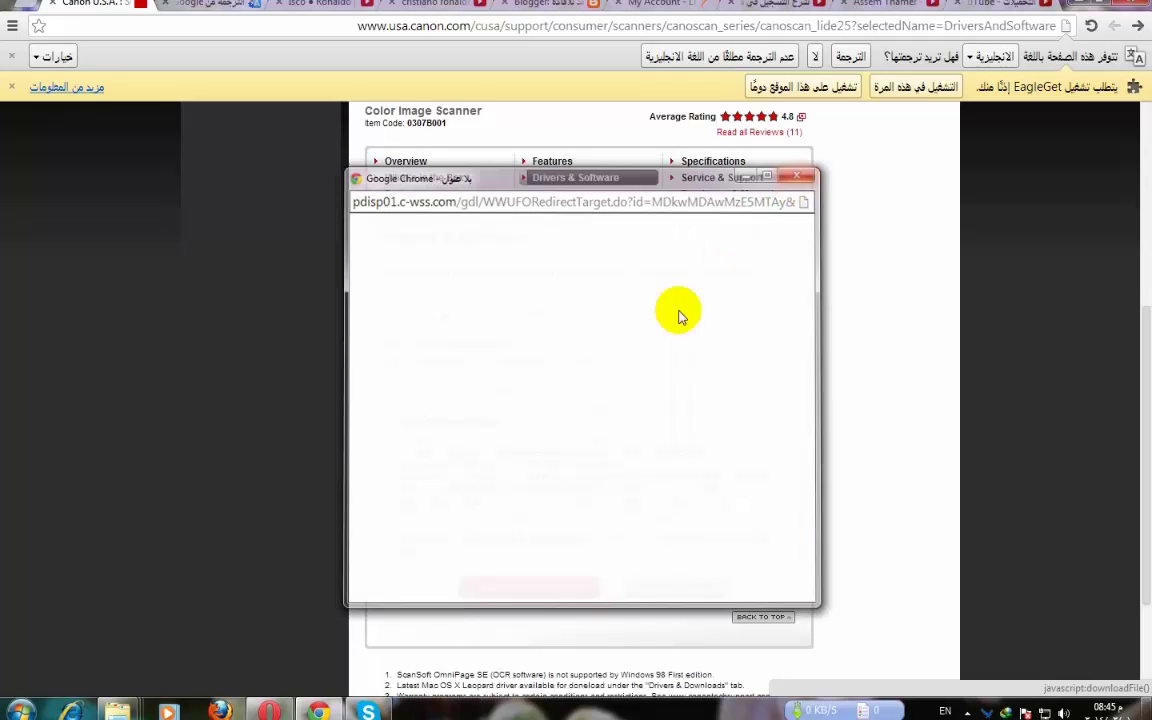
scroll(536, 432, up, 3)
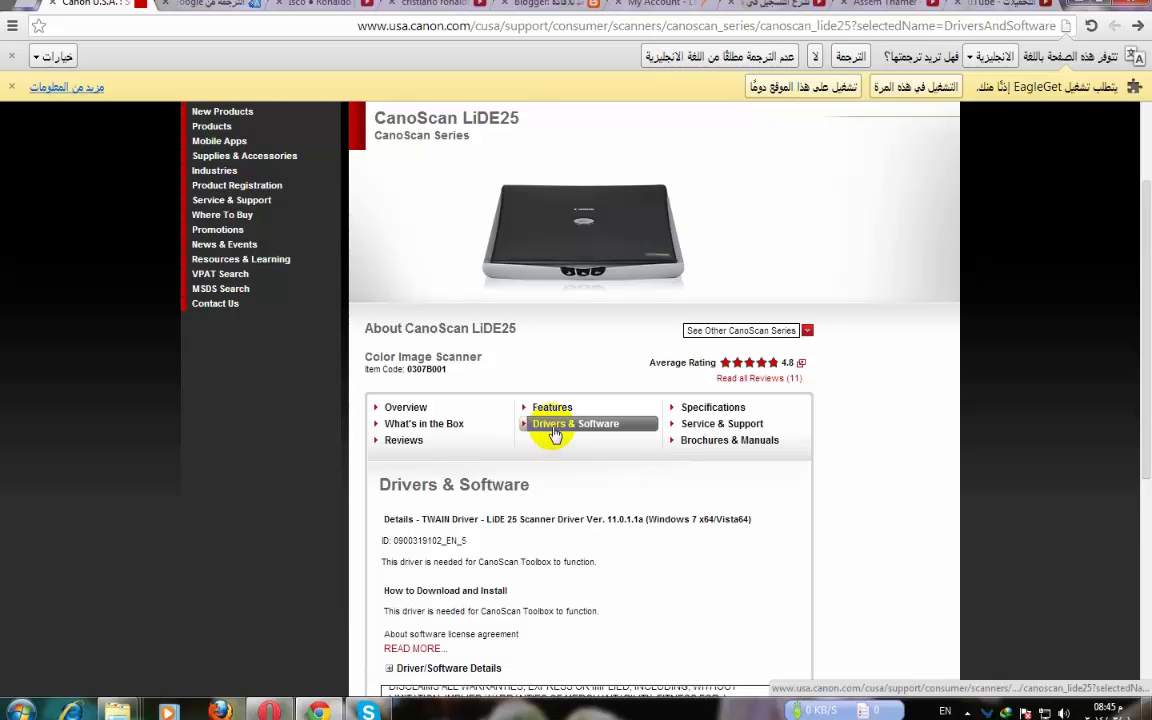
click(559, 428)
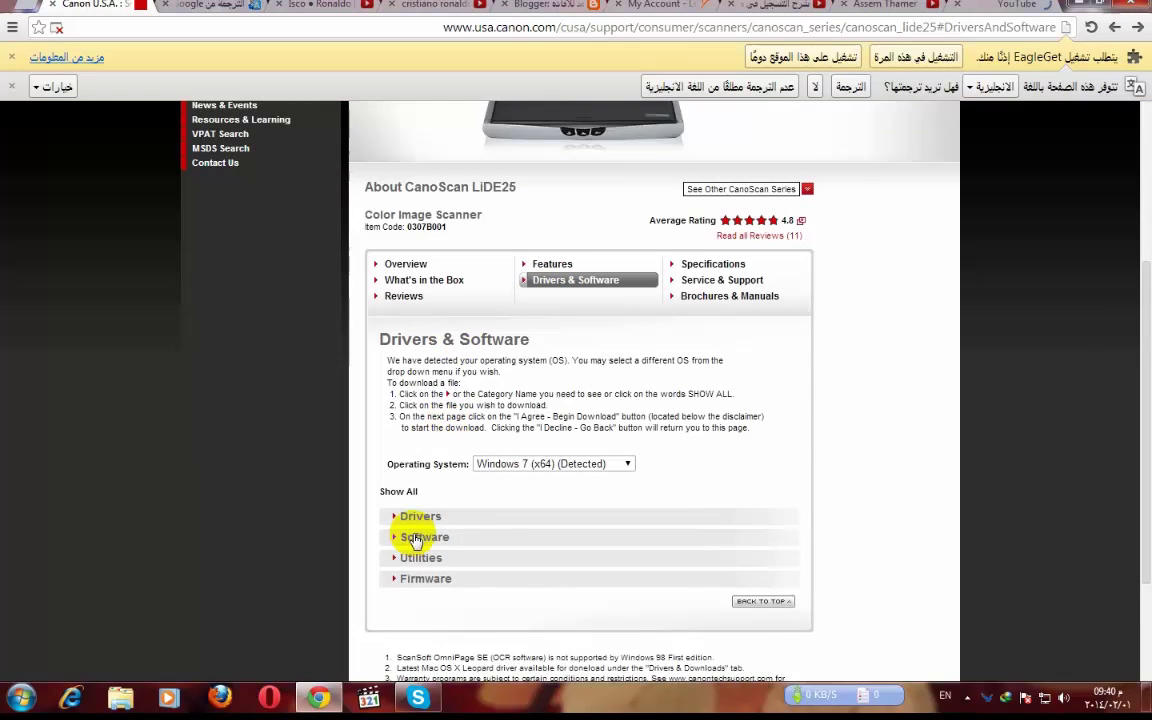
click(438, 539)
scroll(445, 543, down, 1)
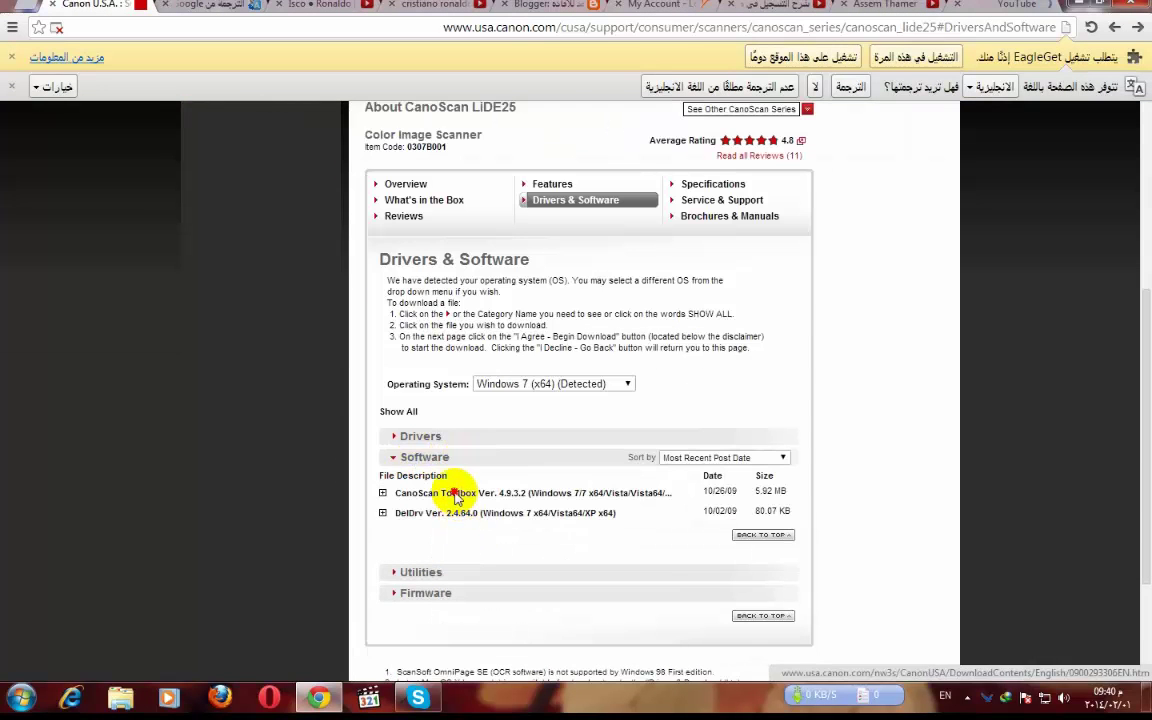
click(455, 493)
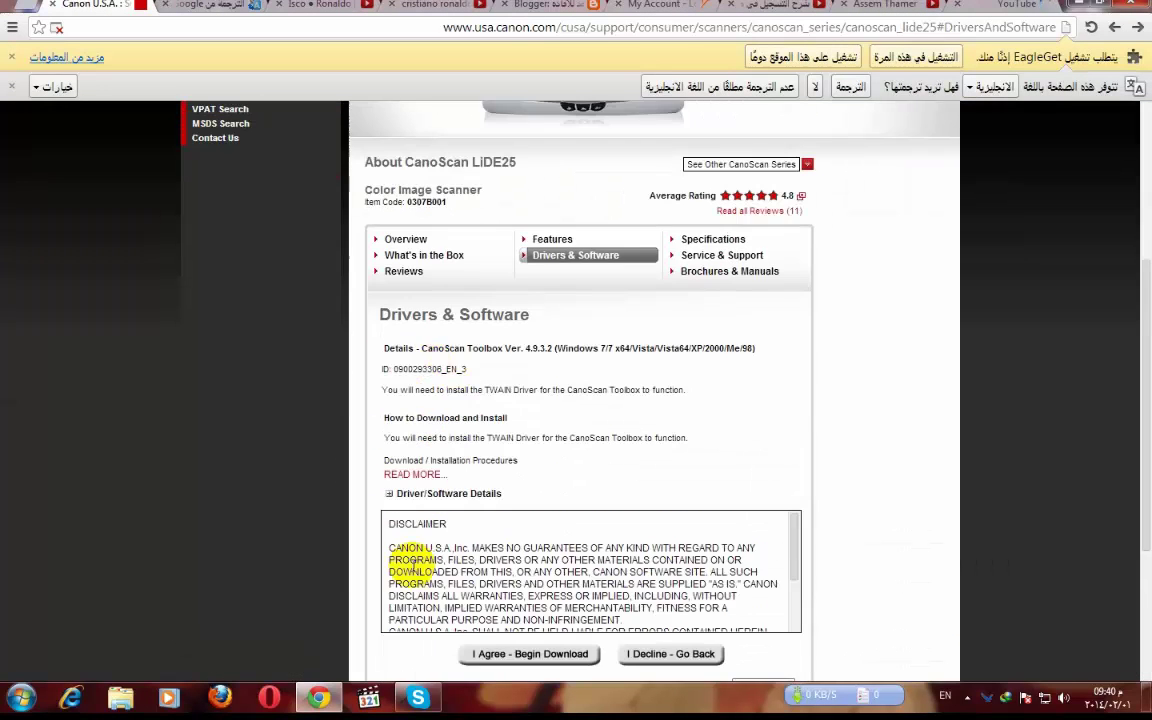
scroll(412, 562, down, 3)
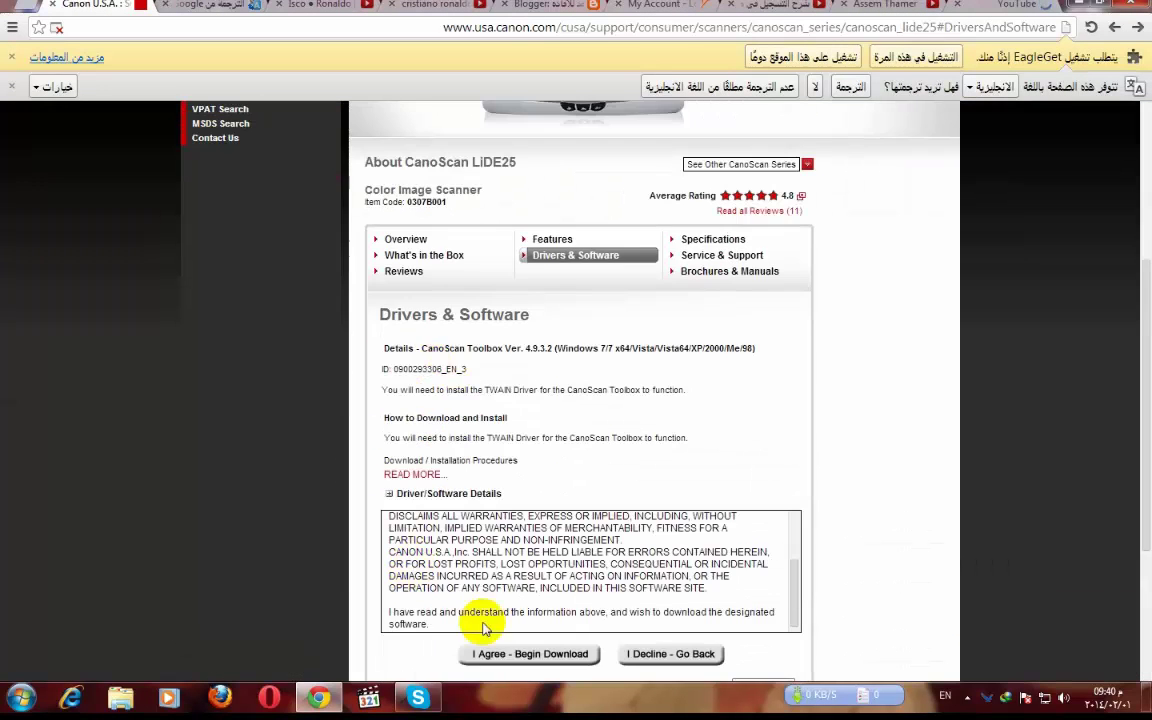
click(523, 658)
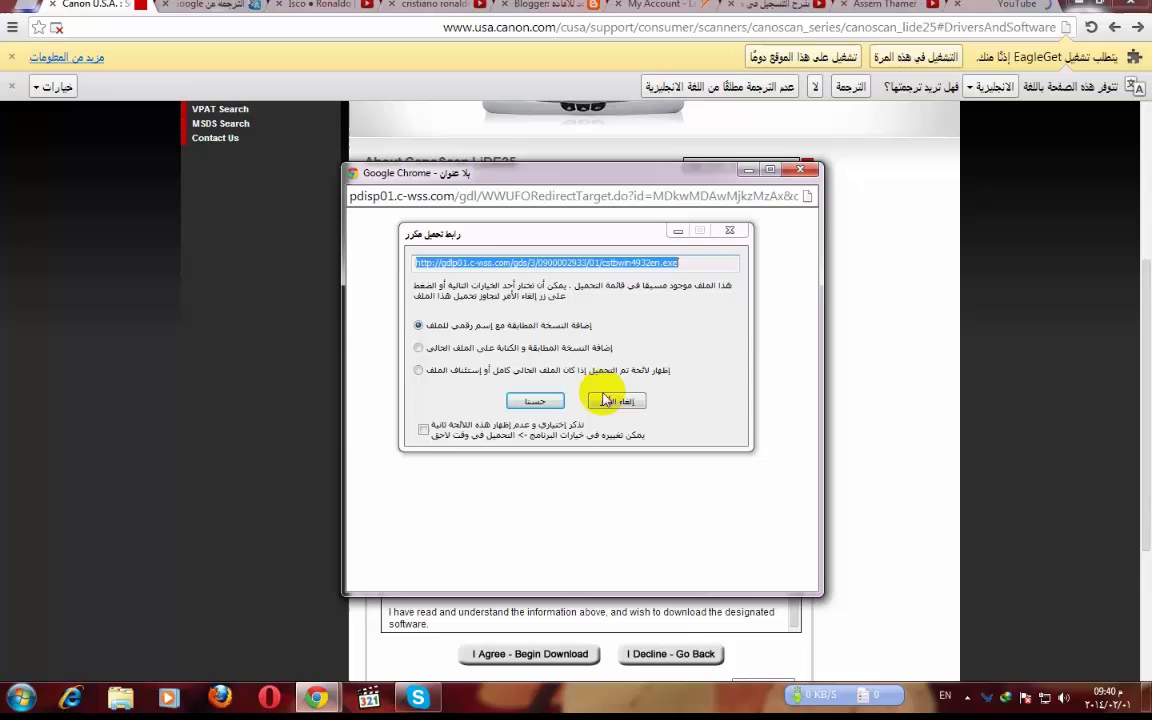
click(606, 400)
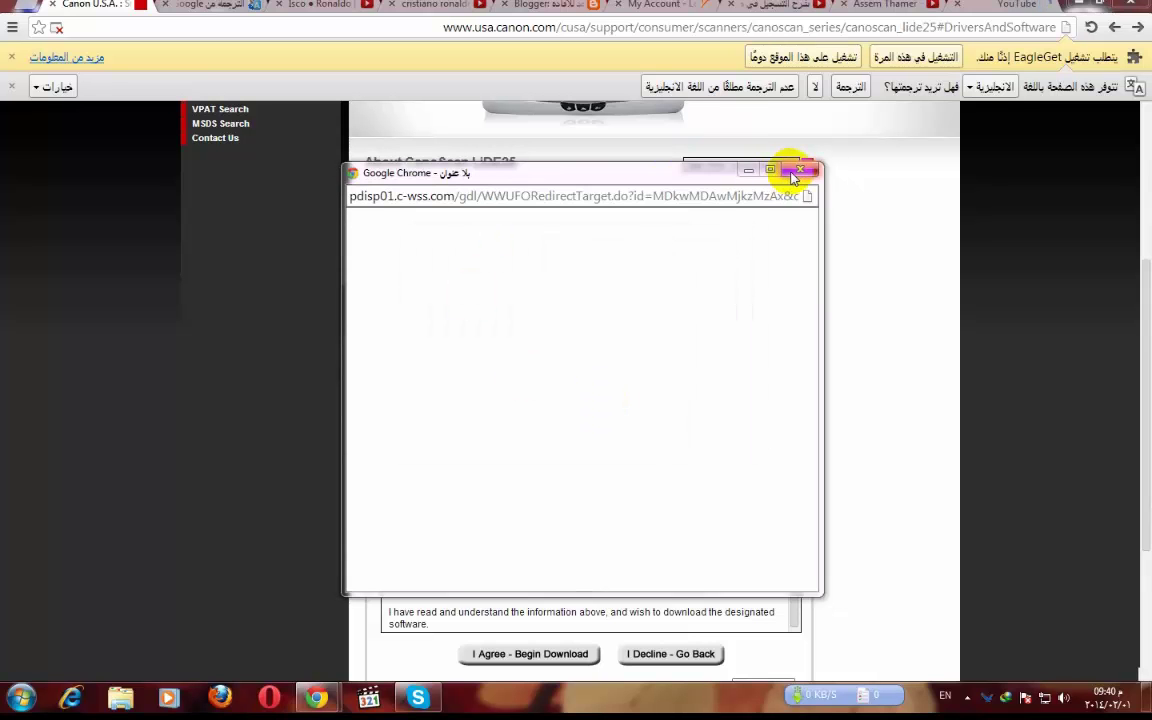
click(796, 172)
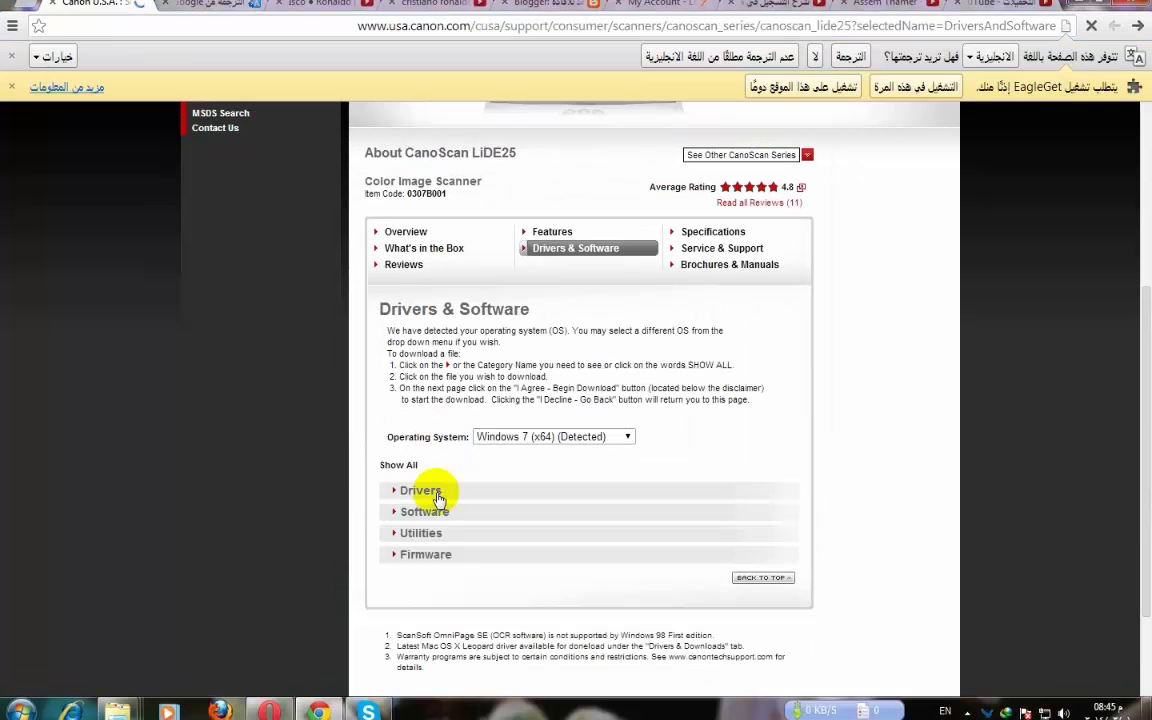
click(430, 510)
scroll(380, 495, down, 1)
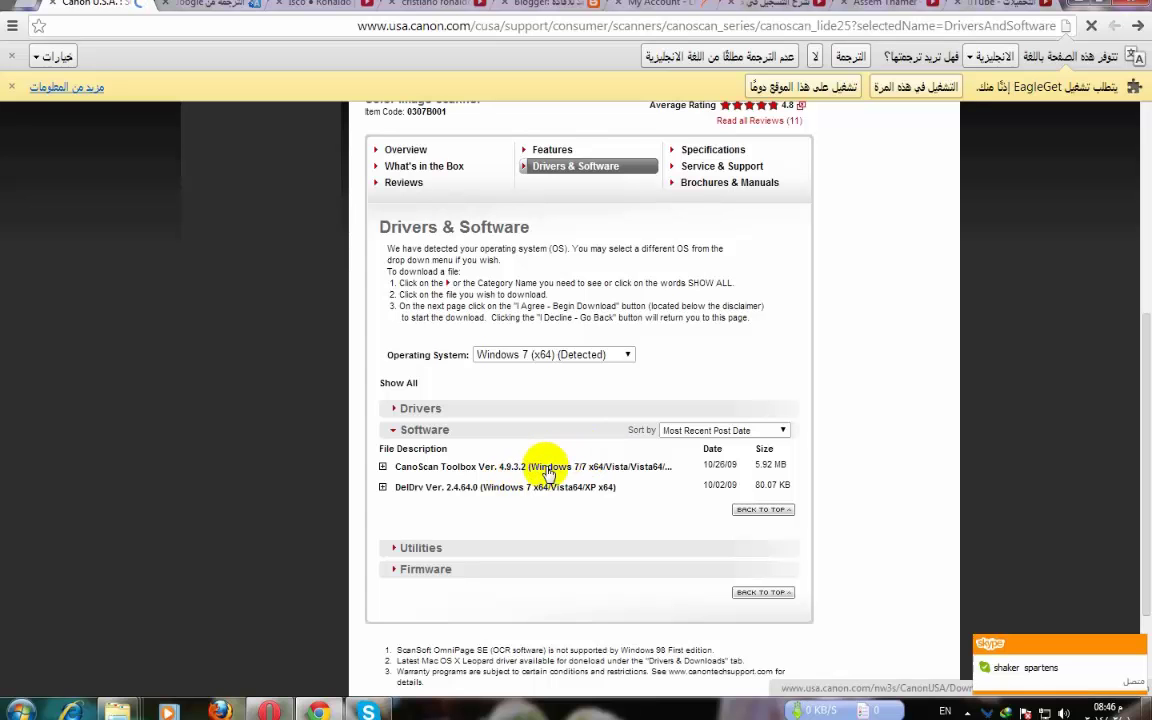
scroll(481, 457, up, 3)
scroll(481, 457, up, 3)
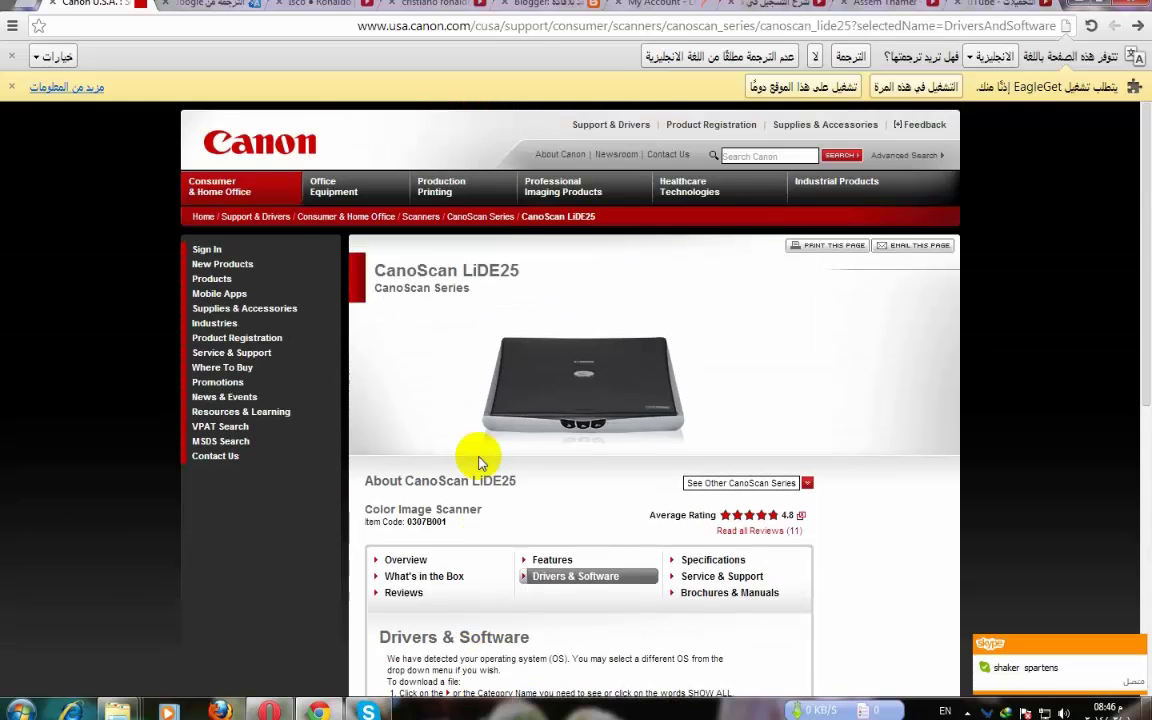
Browse to Downloads > Programs > lide25vst6411011aen, select both installers, then minimize Explorer
click(1052, 6)
double_click(30, 14)
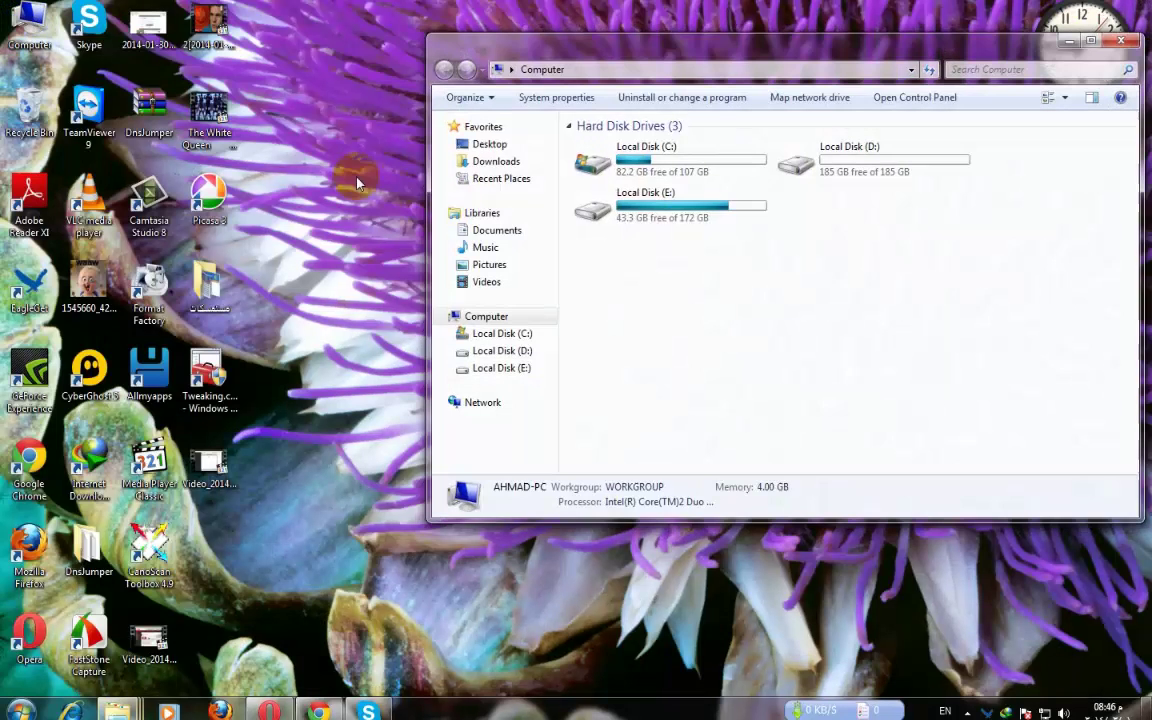
click(508, 163)
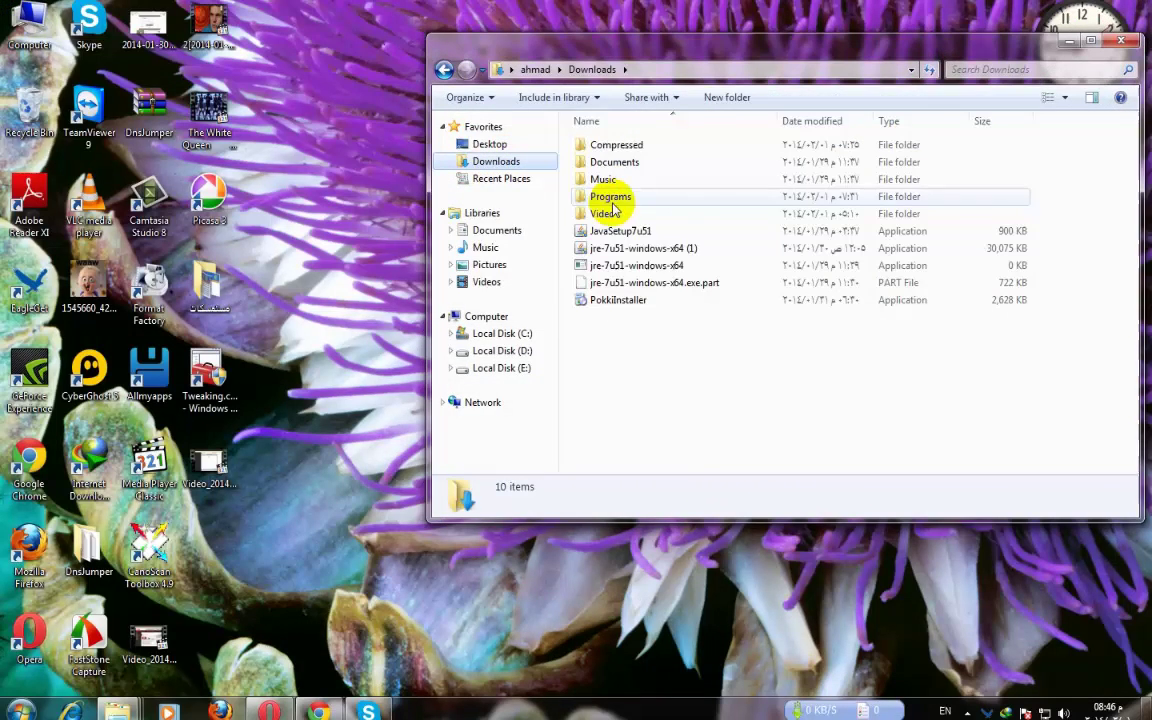
double_click(622, 194)
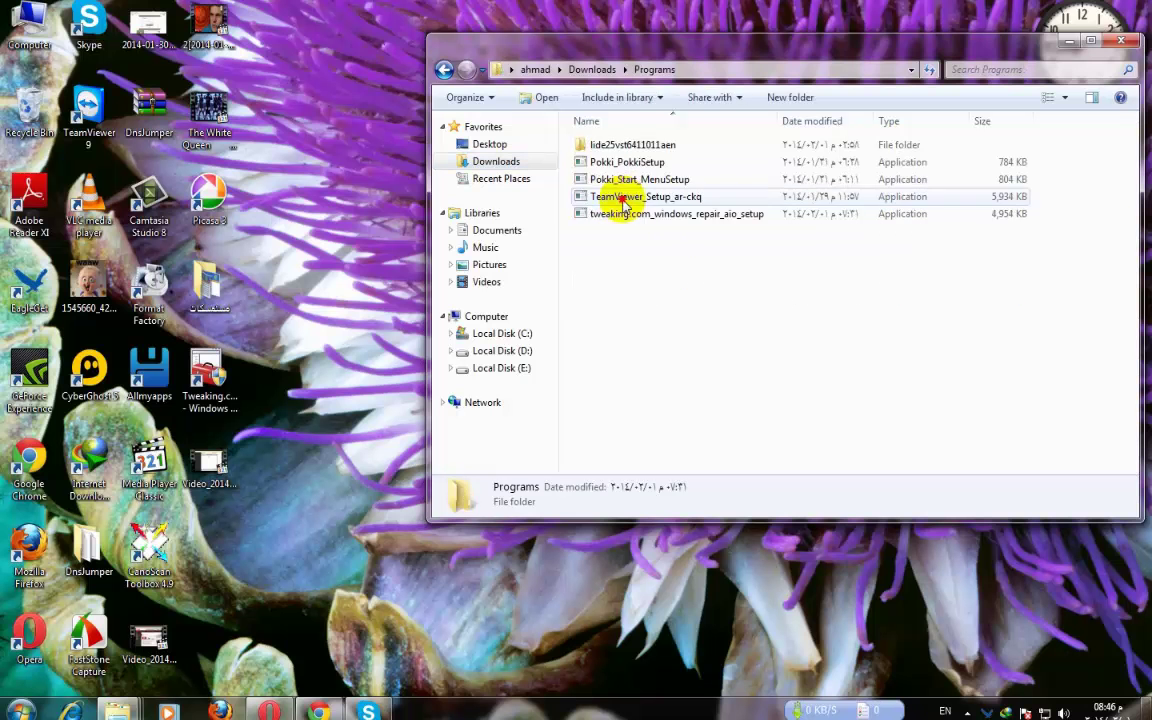
double_click(615, 146)
click(620, 148)
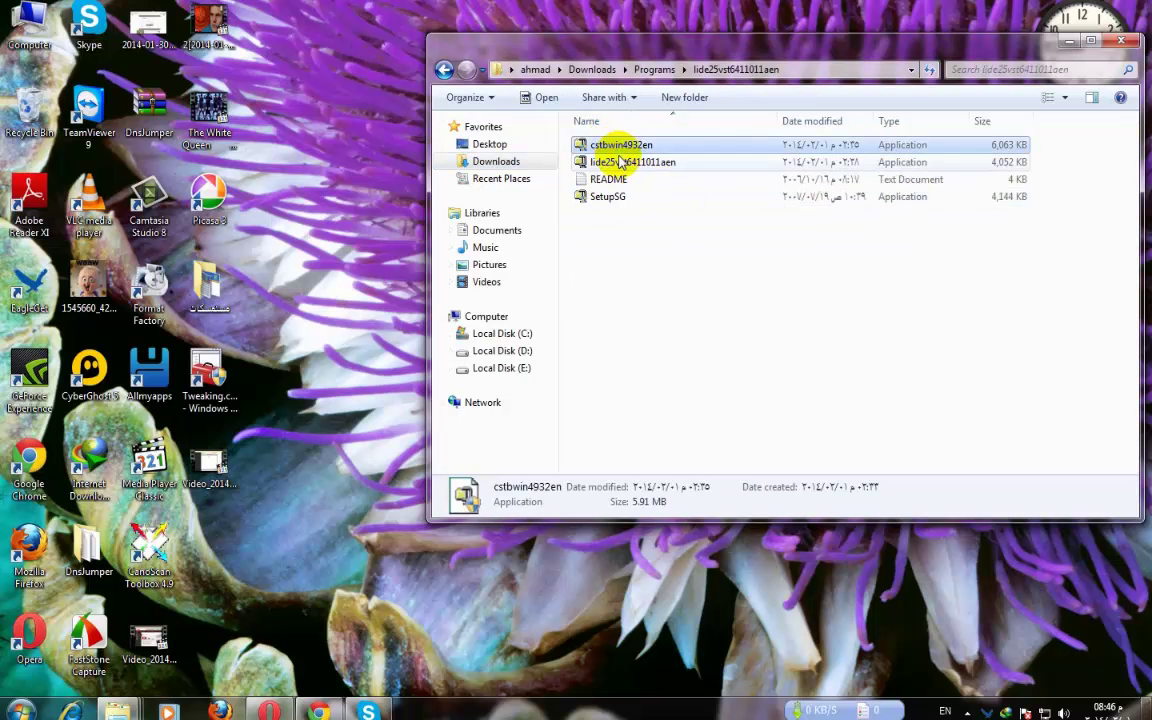
click(625, 163)
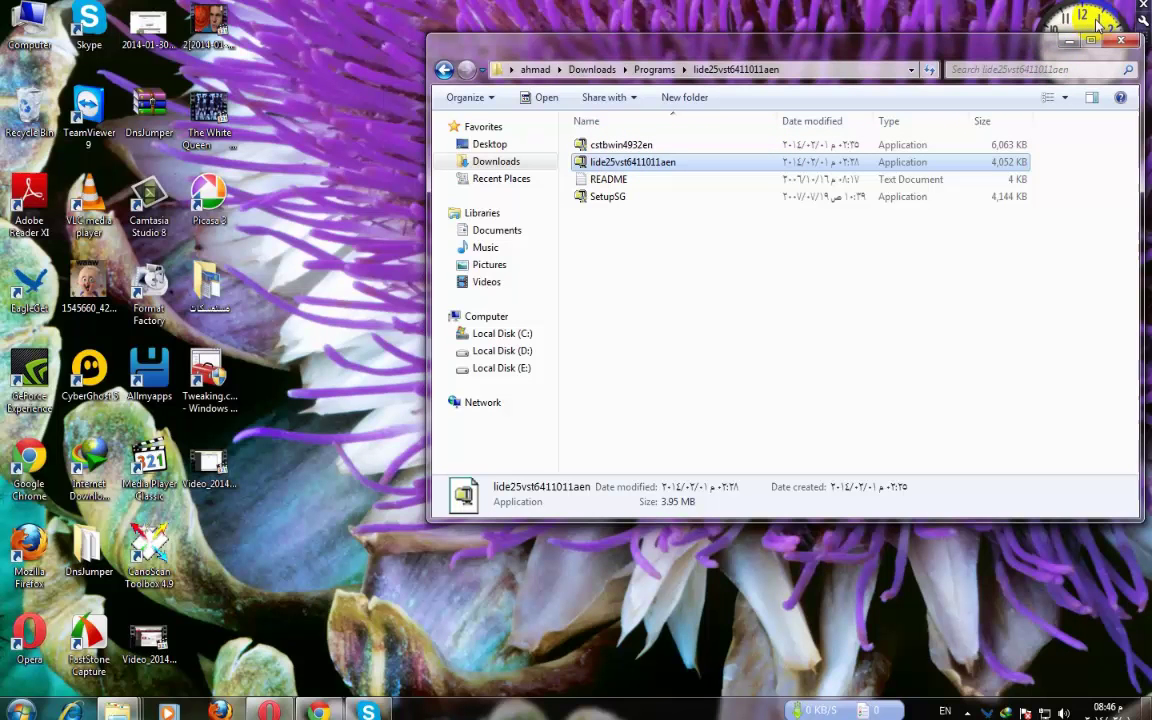
click(1068, 42)
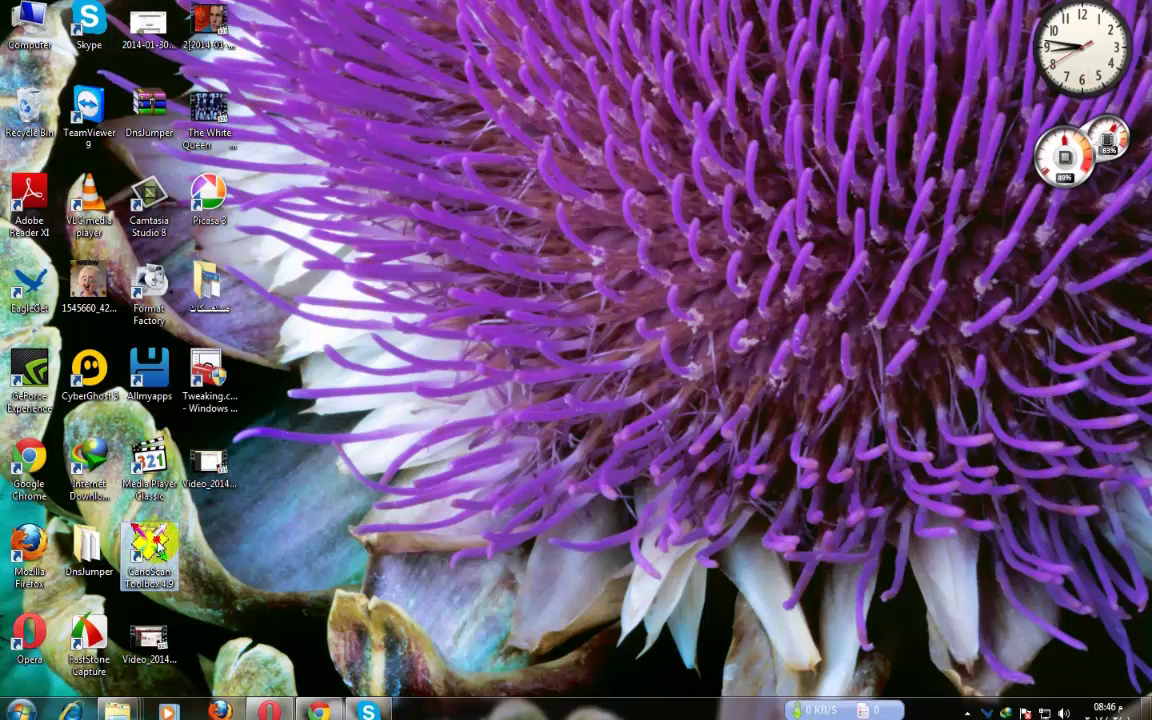
Launch CanoScan Toolbox from its desktop icon and shift its window up-left
click(390, 370)
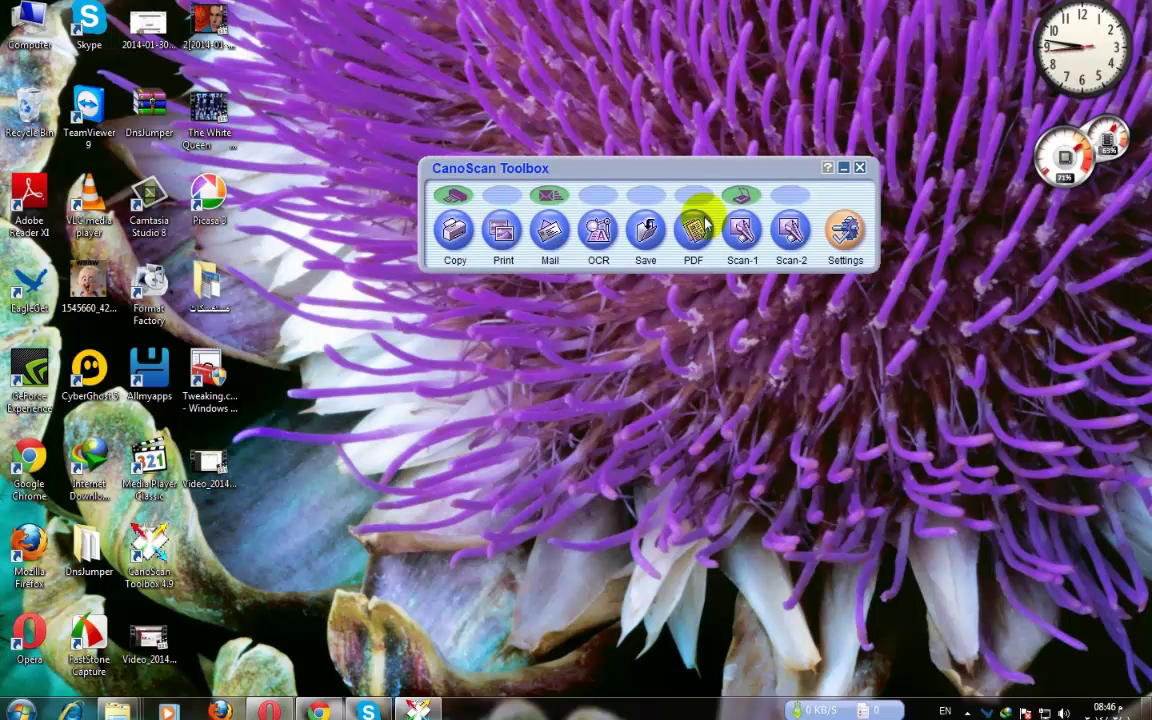
drag(678, 165, 650, 143)
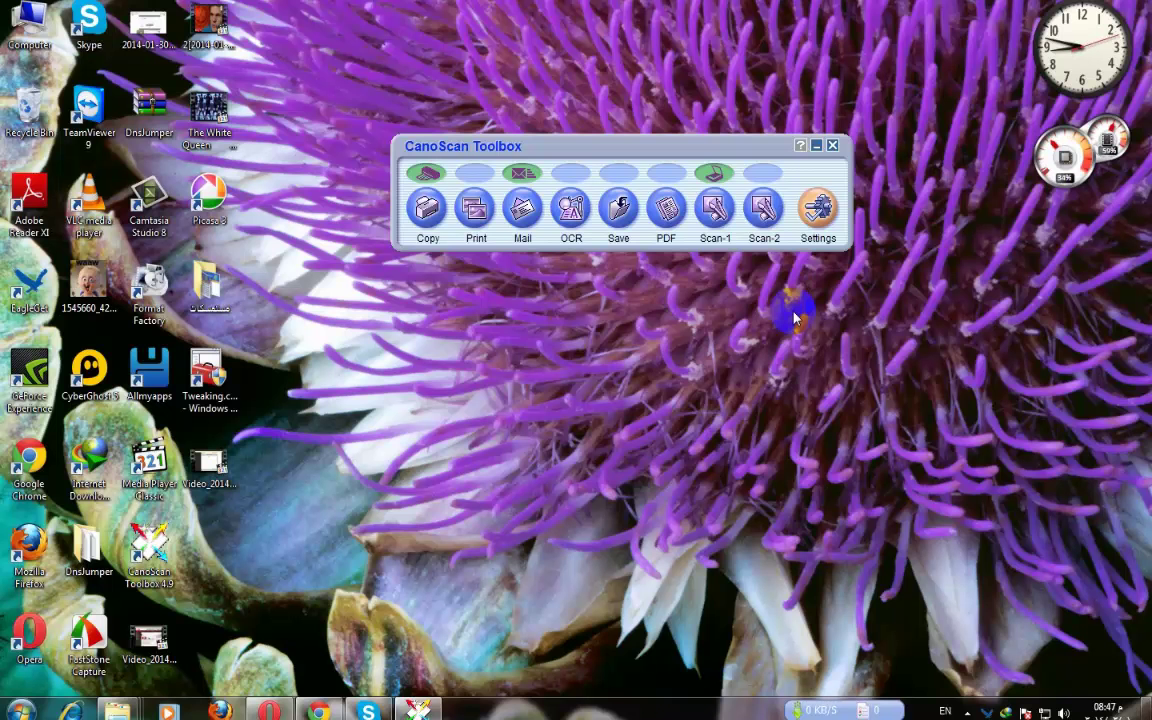
Enable Display the Scanner Driver in Save settings and scan, switching past Server Busy
click(619, 210)
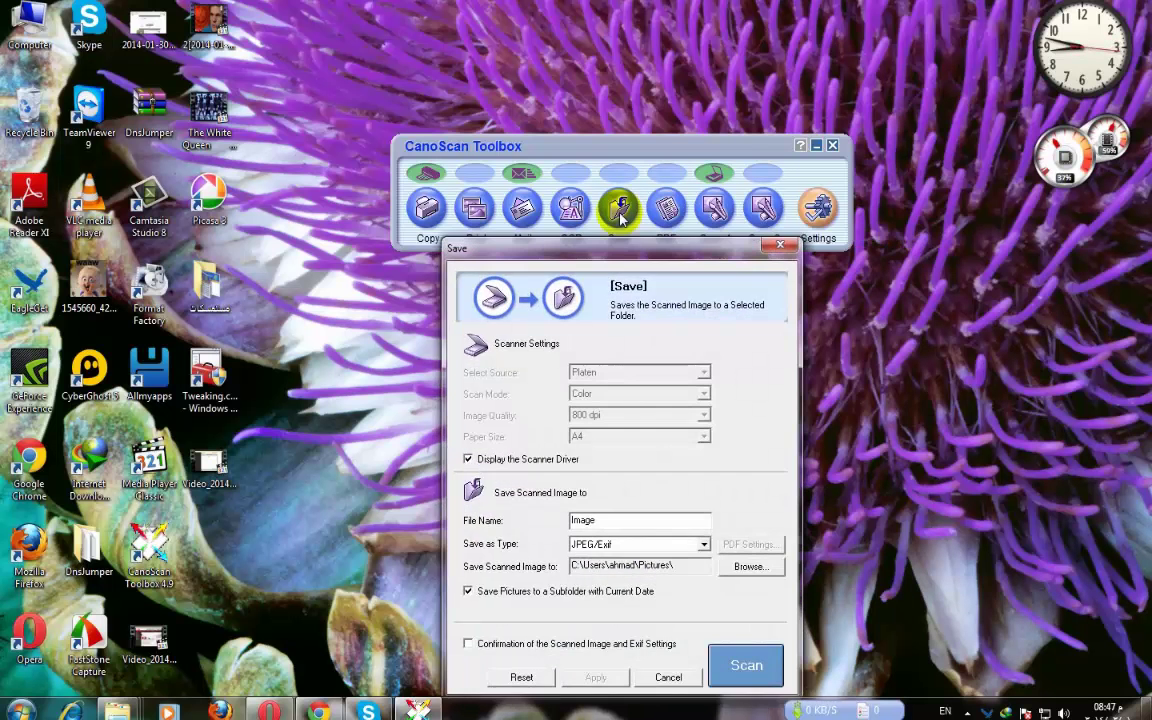
drag(482, 229, 360, 71)
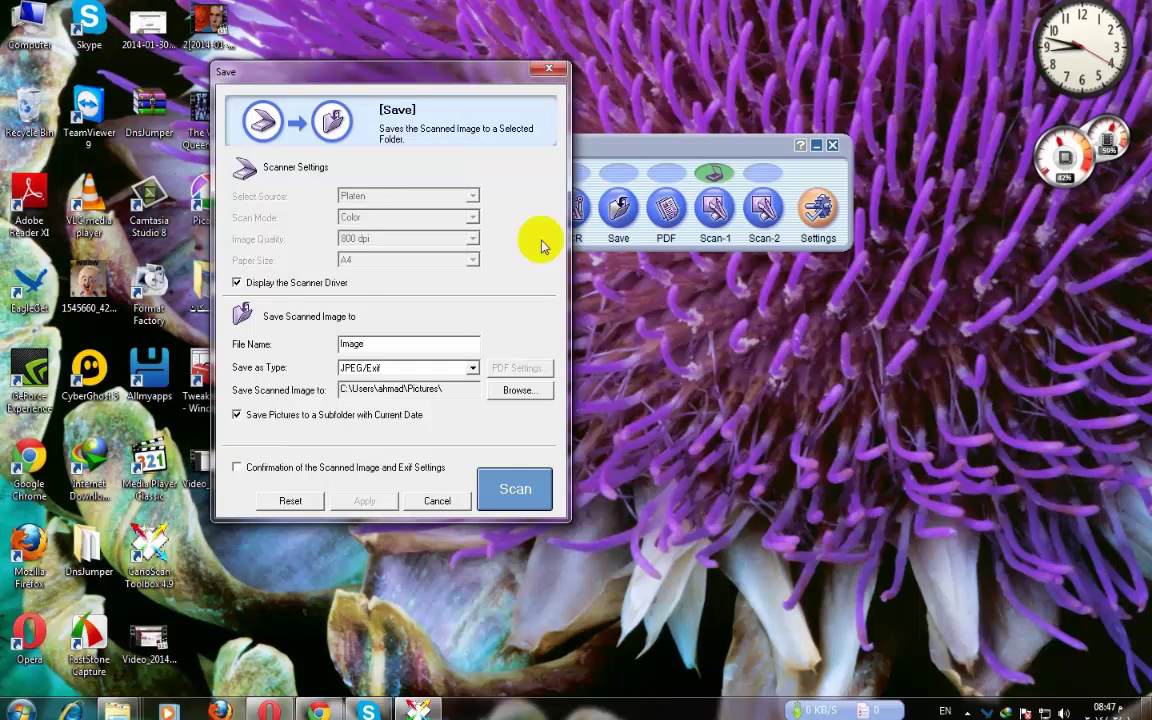
click(236, 283)
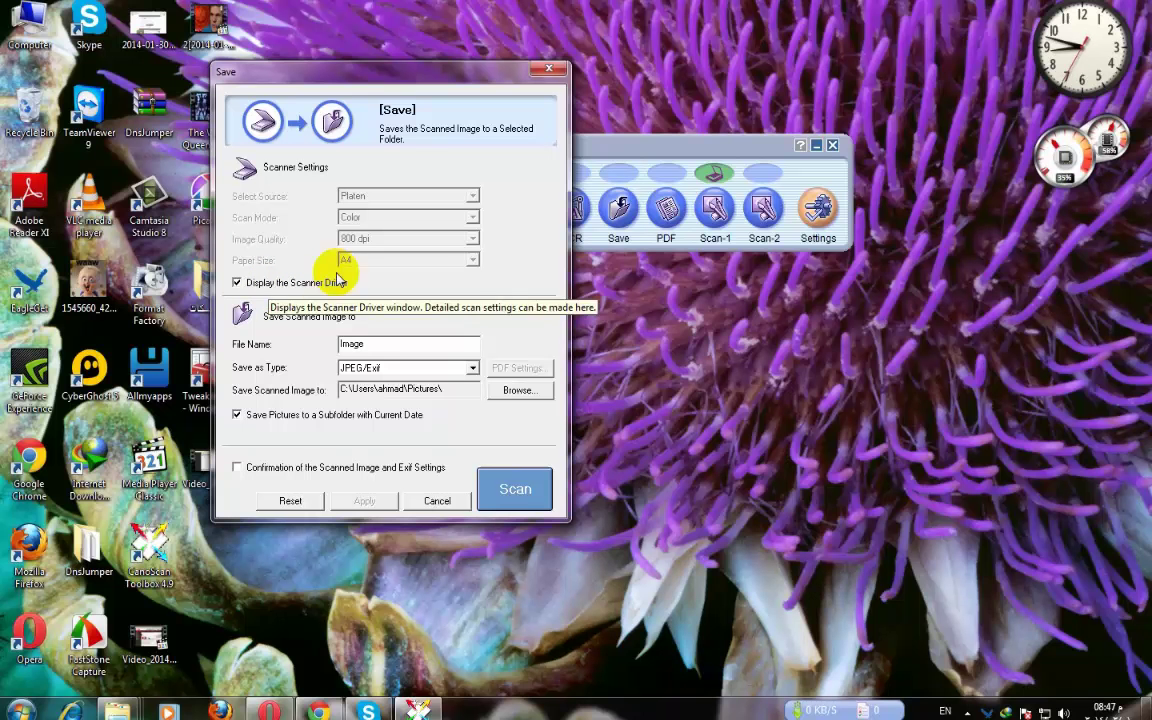
click(506, 492)
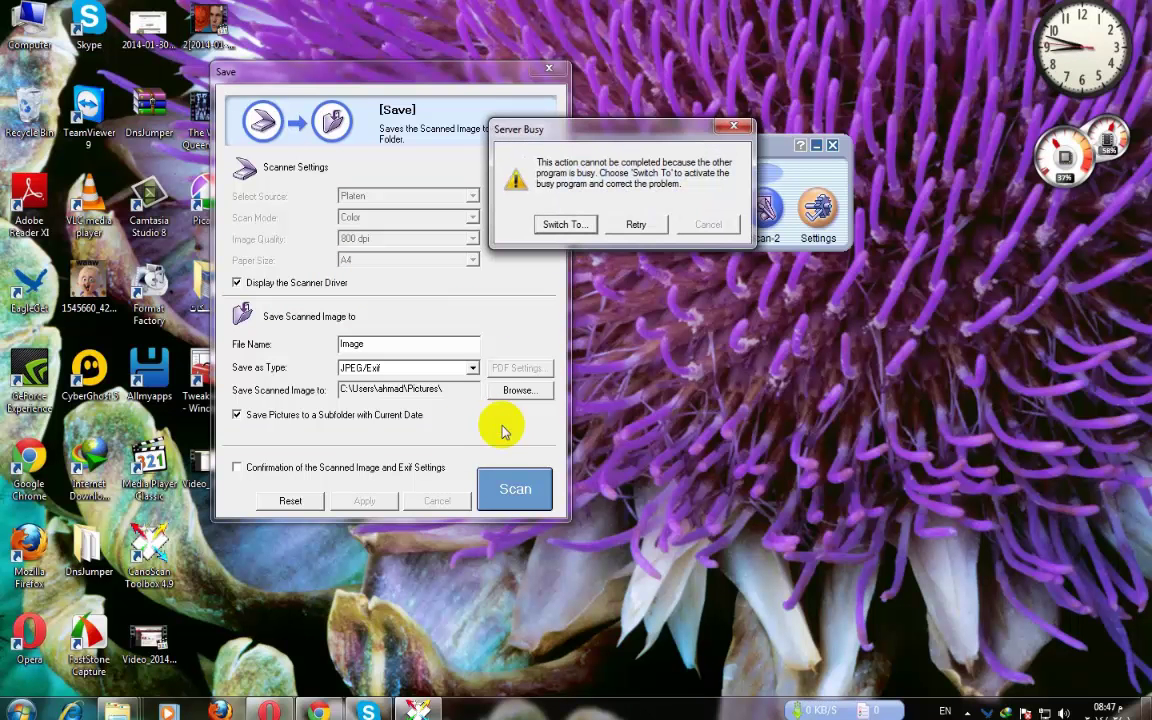
click(568, 226)
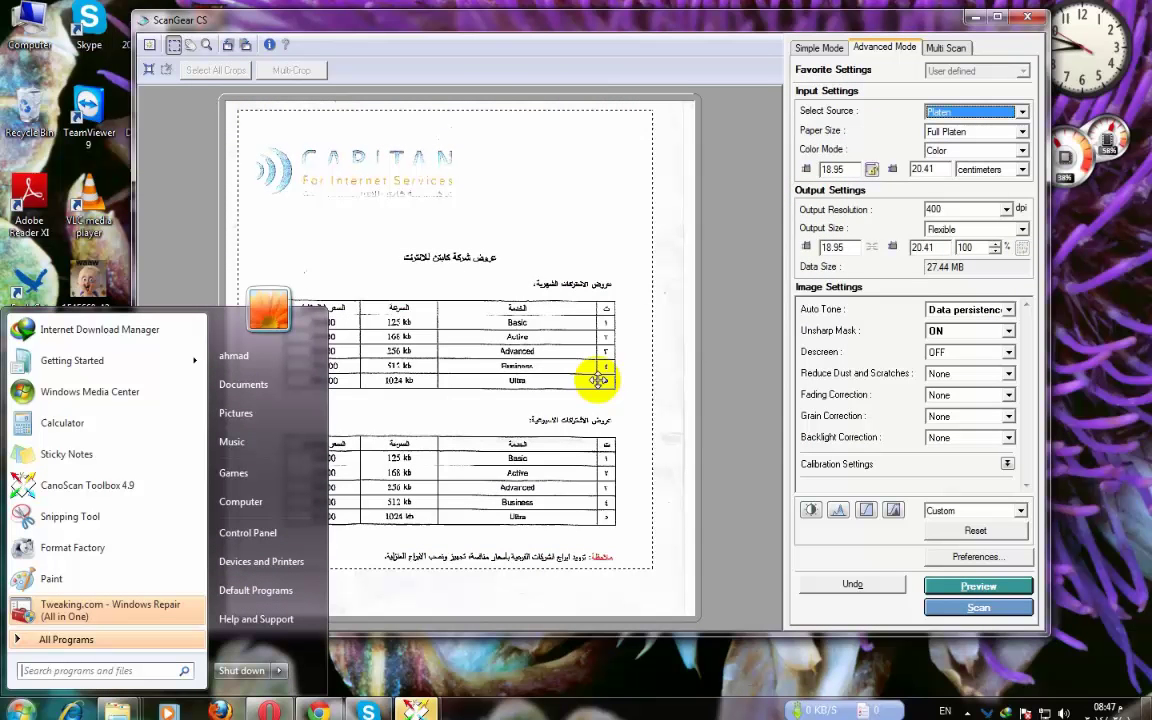
Delete the old preview images and run a fresh preview scan of the price-list page
drag(475, 26, 481, 28)
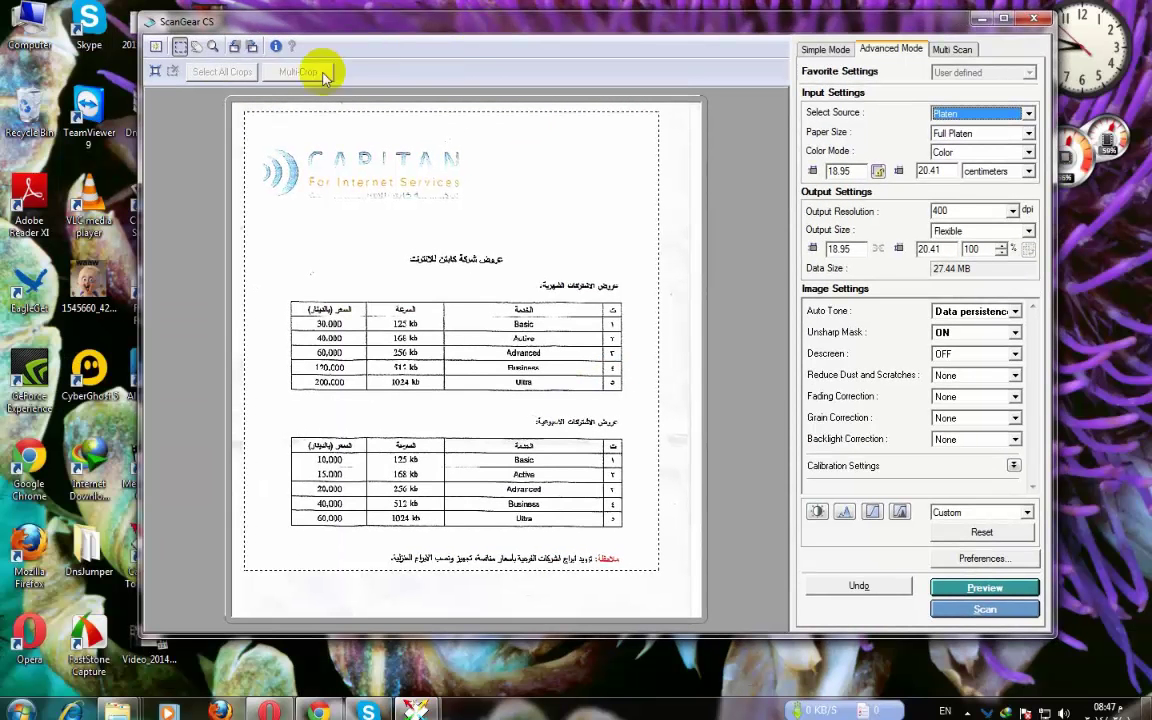
click(156, 48)
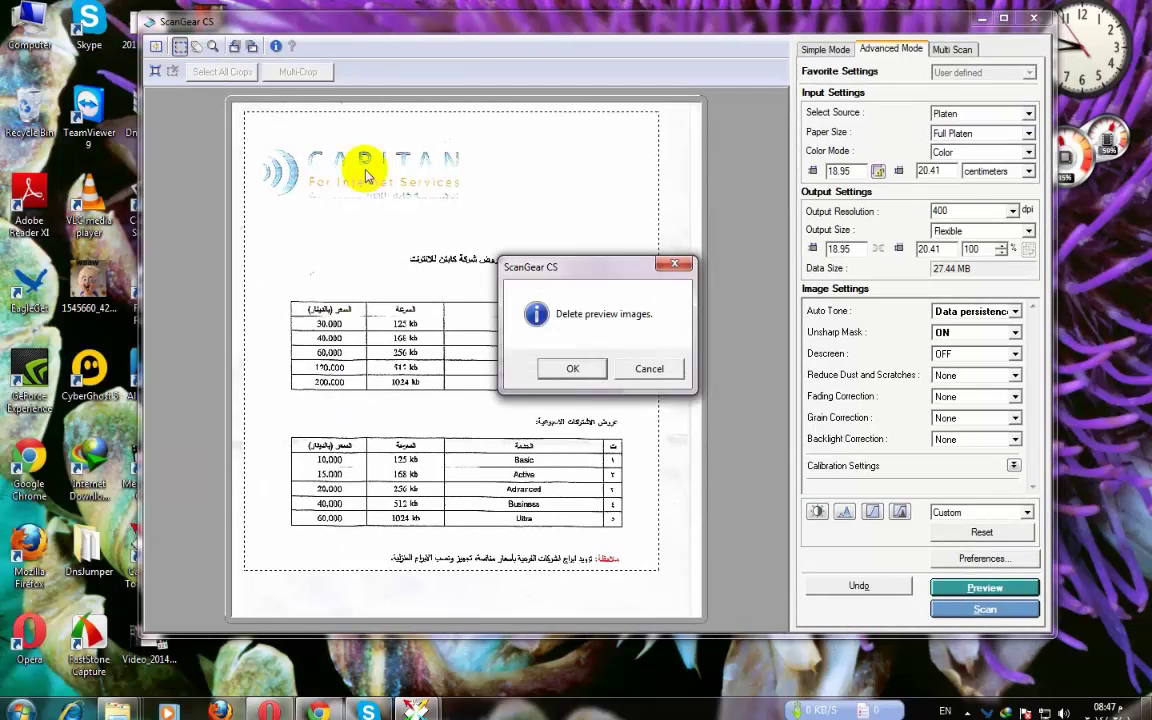
click(578, 365)
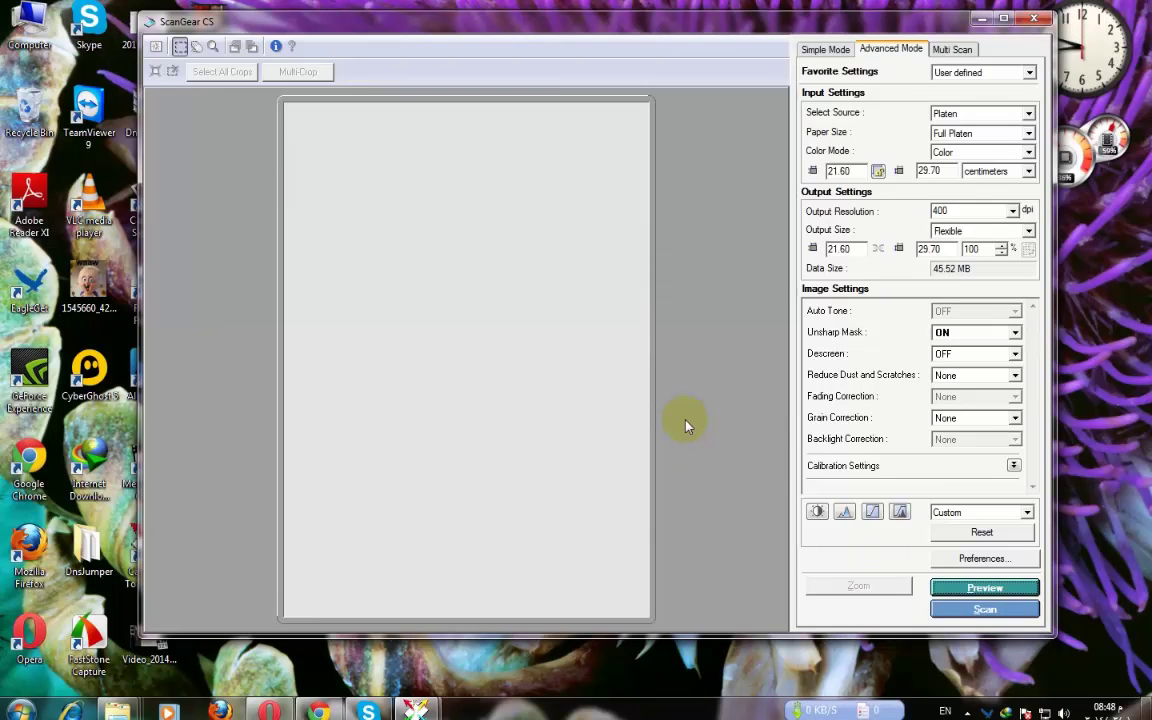
click(982, 589)
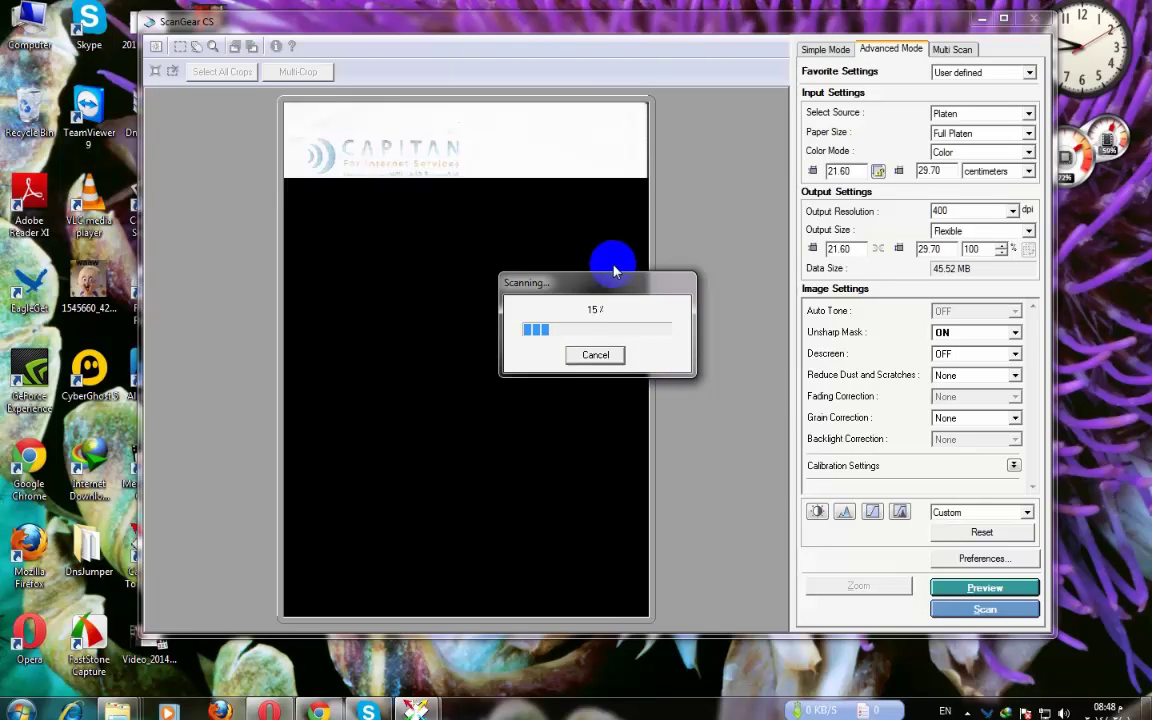
drag(602, 284, 735, 262)
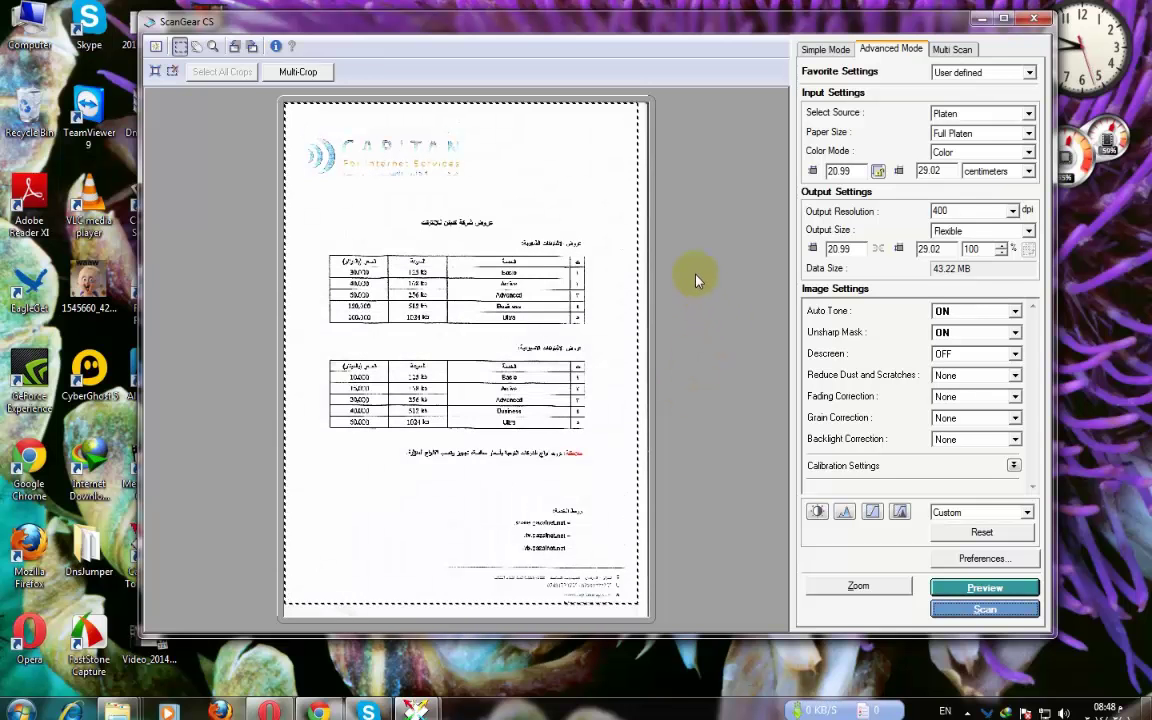
Set the output resolution to 300 dpi, after briefly choosing 1200 dpi
click(1013, 211)
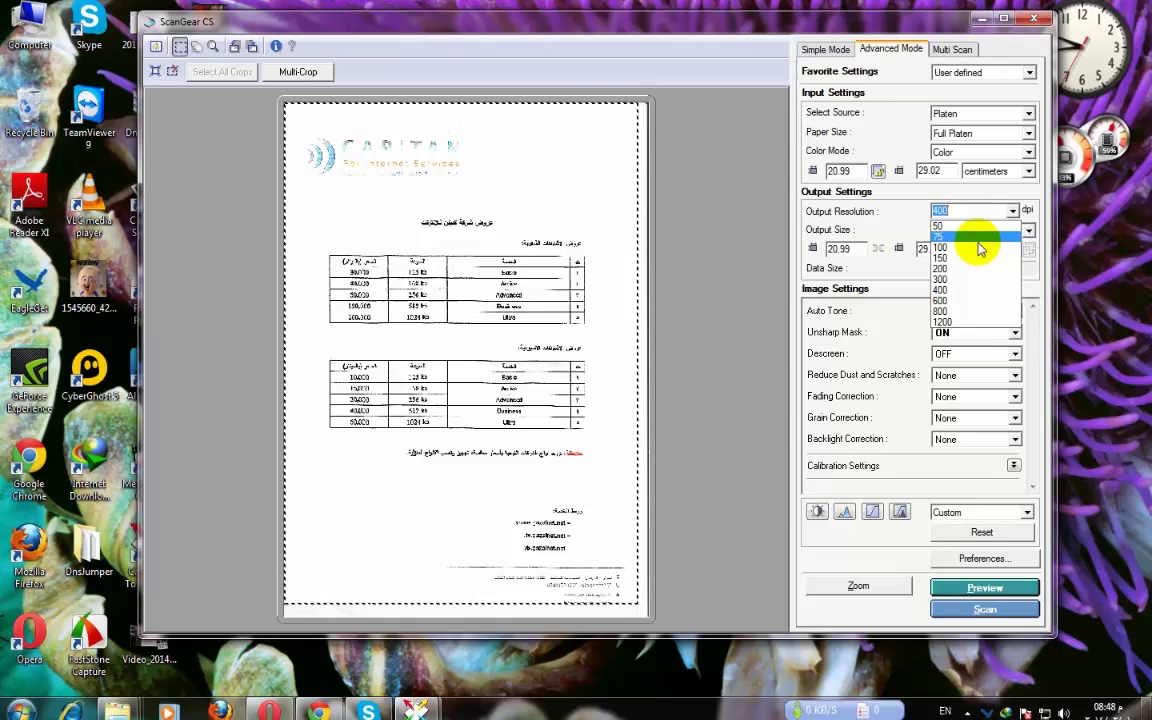
click(1013, 211)
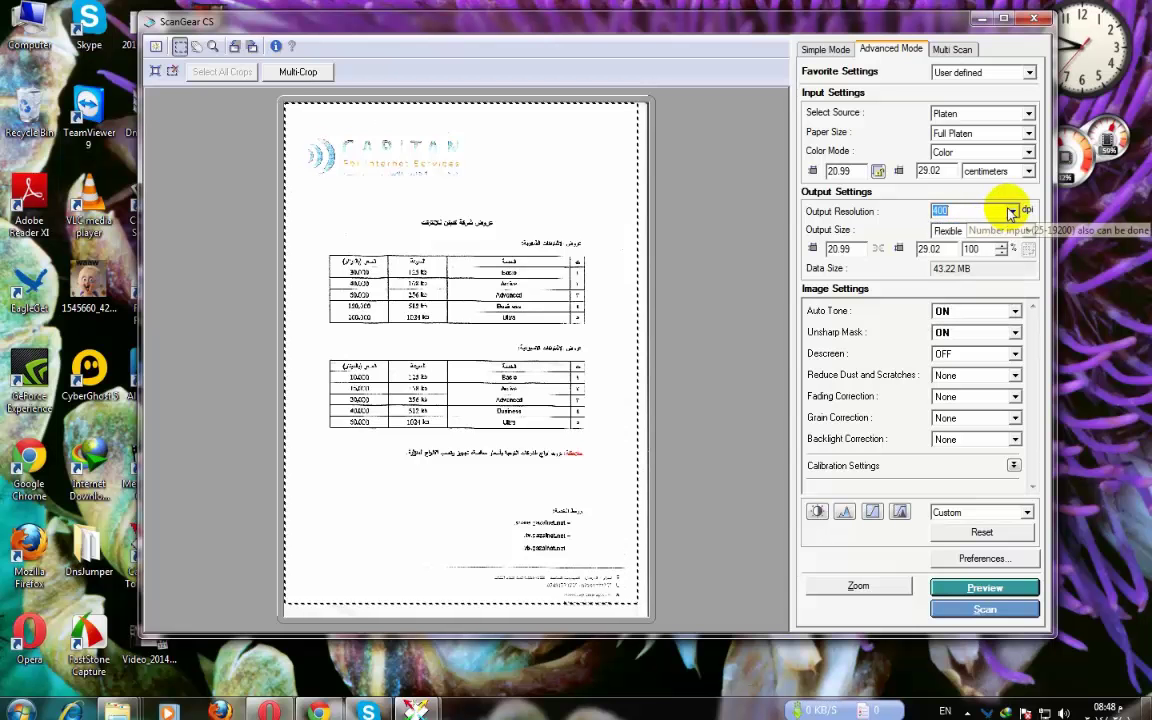
click(1013, 213)
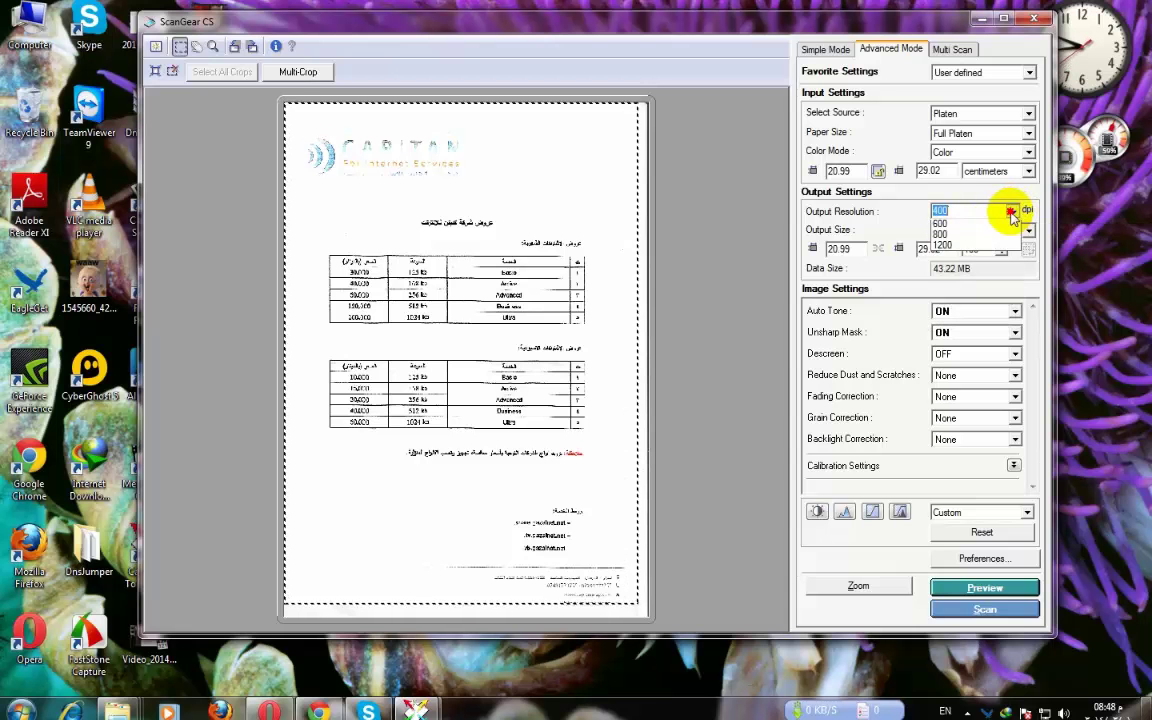
click(1013, 213)
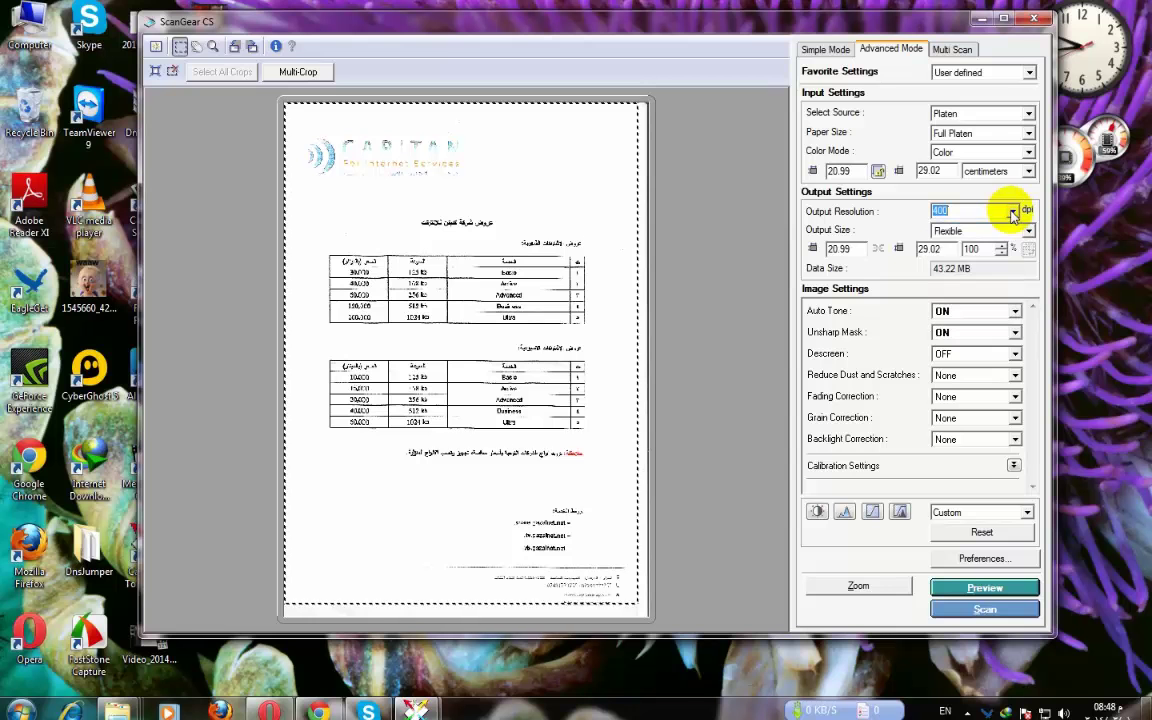
click(1013, 213)
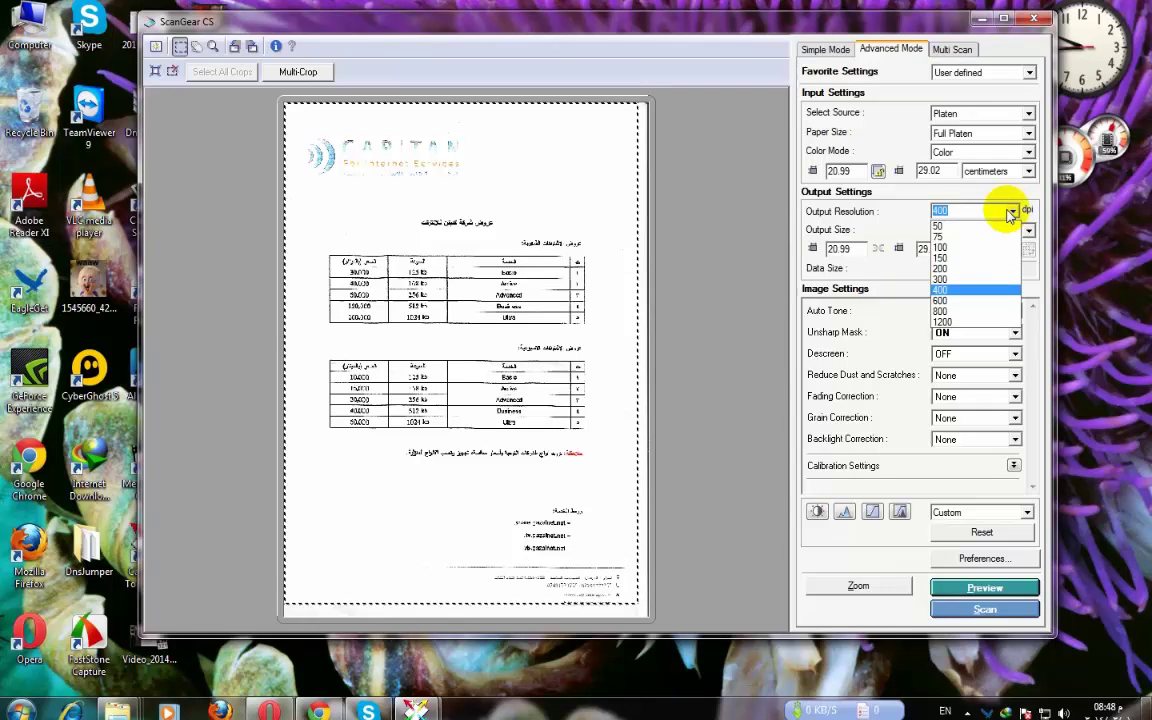
click(948, 323)
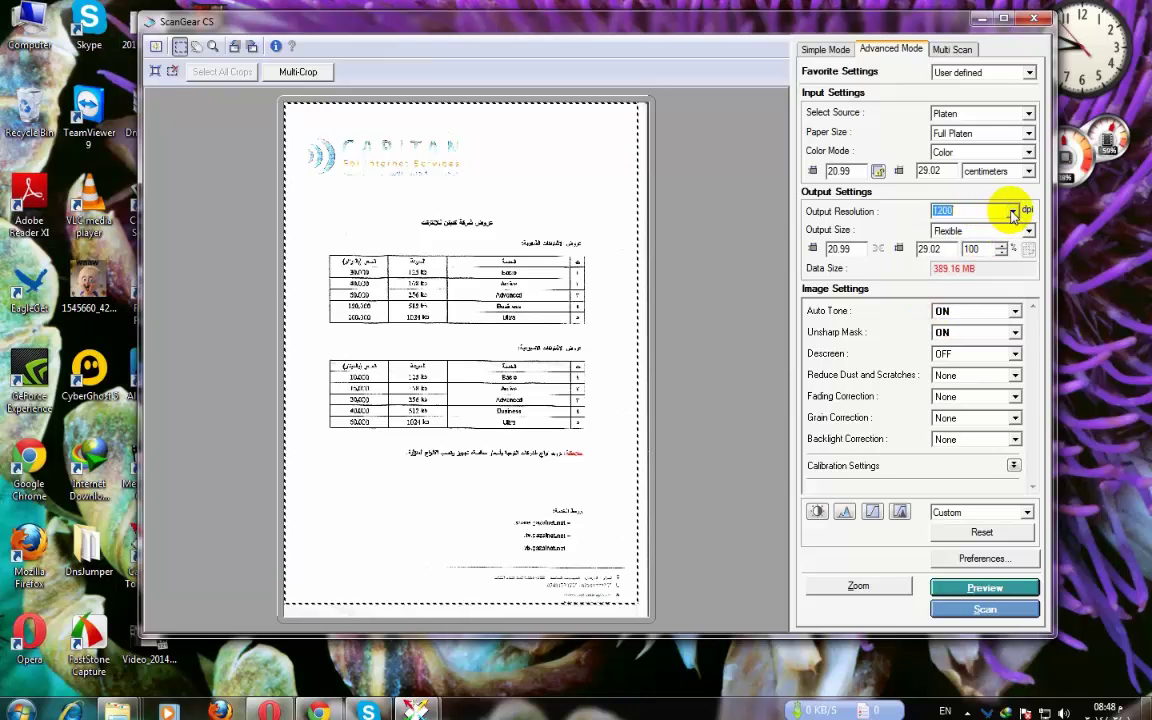
click(1012, 212)
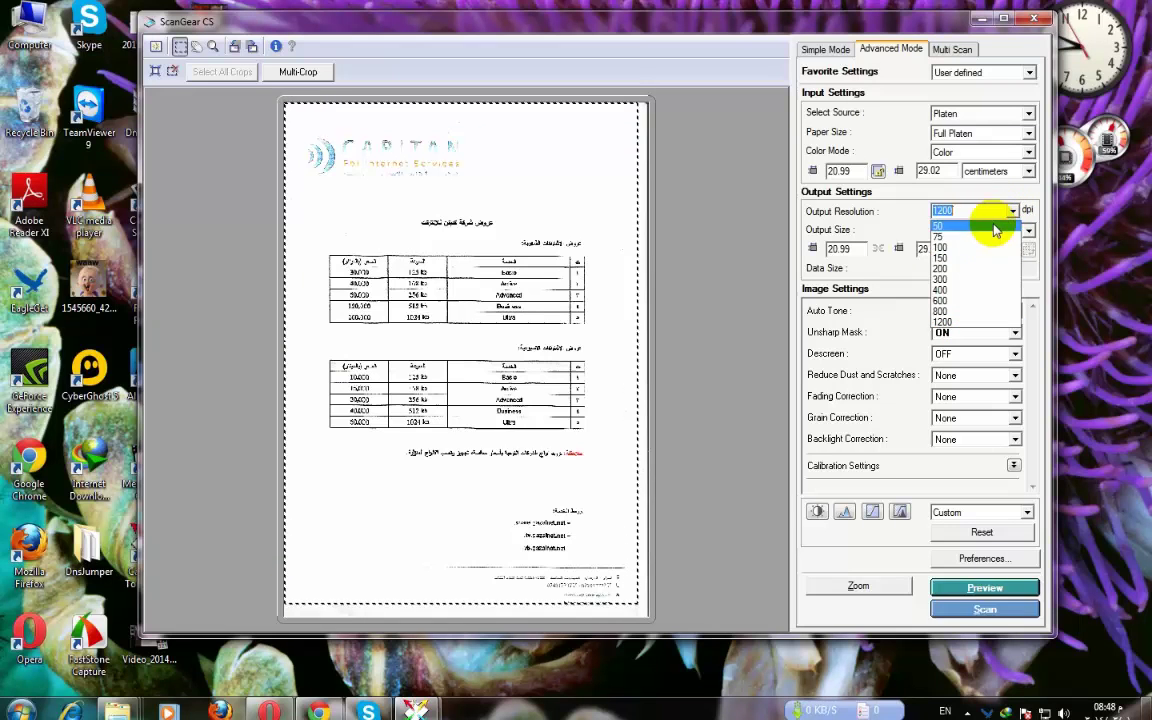
click(948, 279)
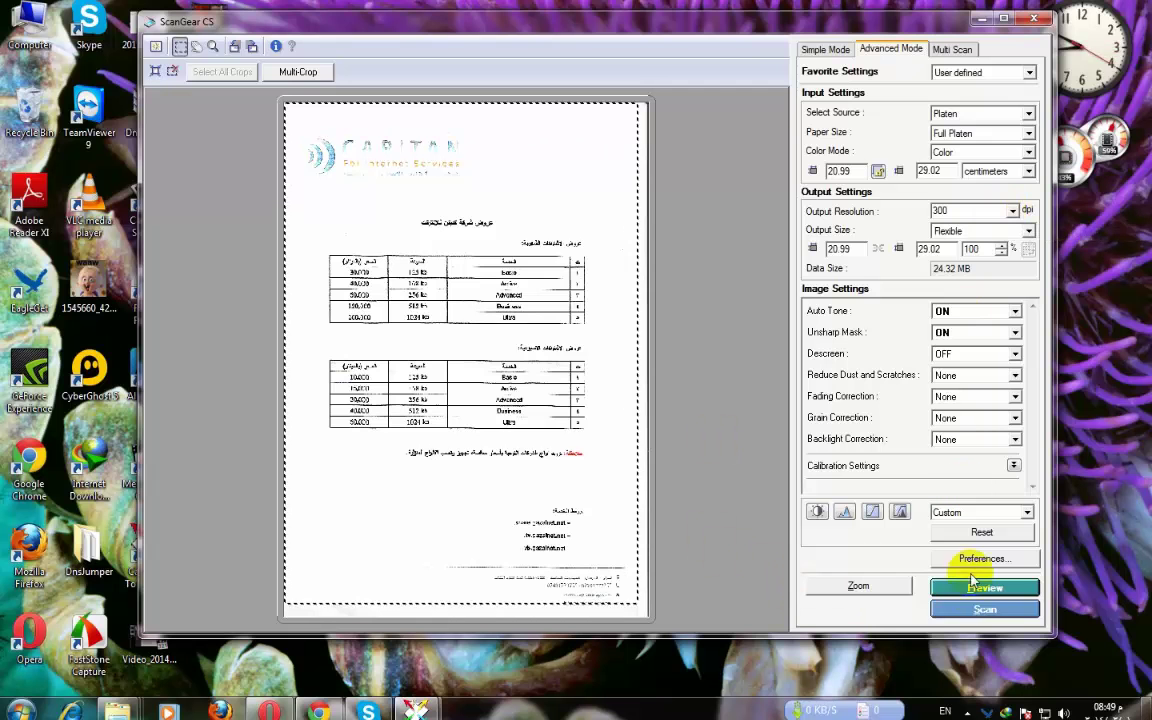
Run the final 300 dpi scan, saving Image0001 to the dated My Pictures folder
click(985, 609)
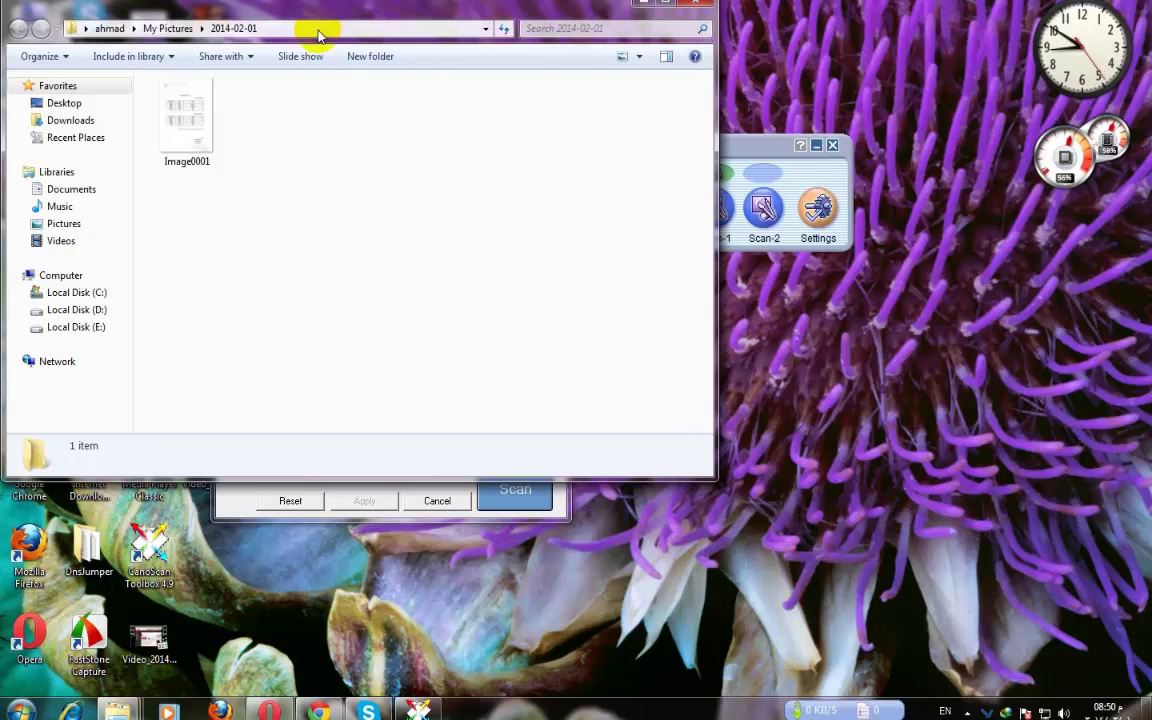
Browse via Computer to the 2014-02-01 folder in Pictures
mouse_move(171, 6)
mouse_down()
mouse_move(603, 123)
mouse_move(592, 148)
mouse_up()
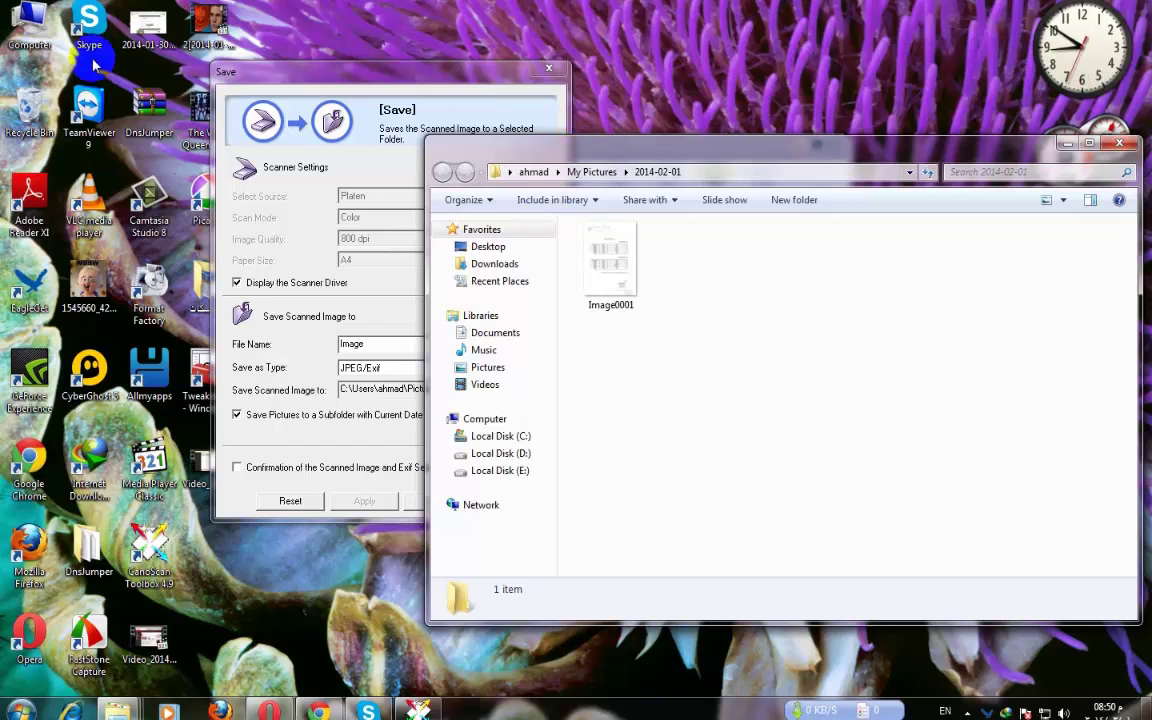
click(28, 22)
double_click(28, 22)
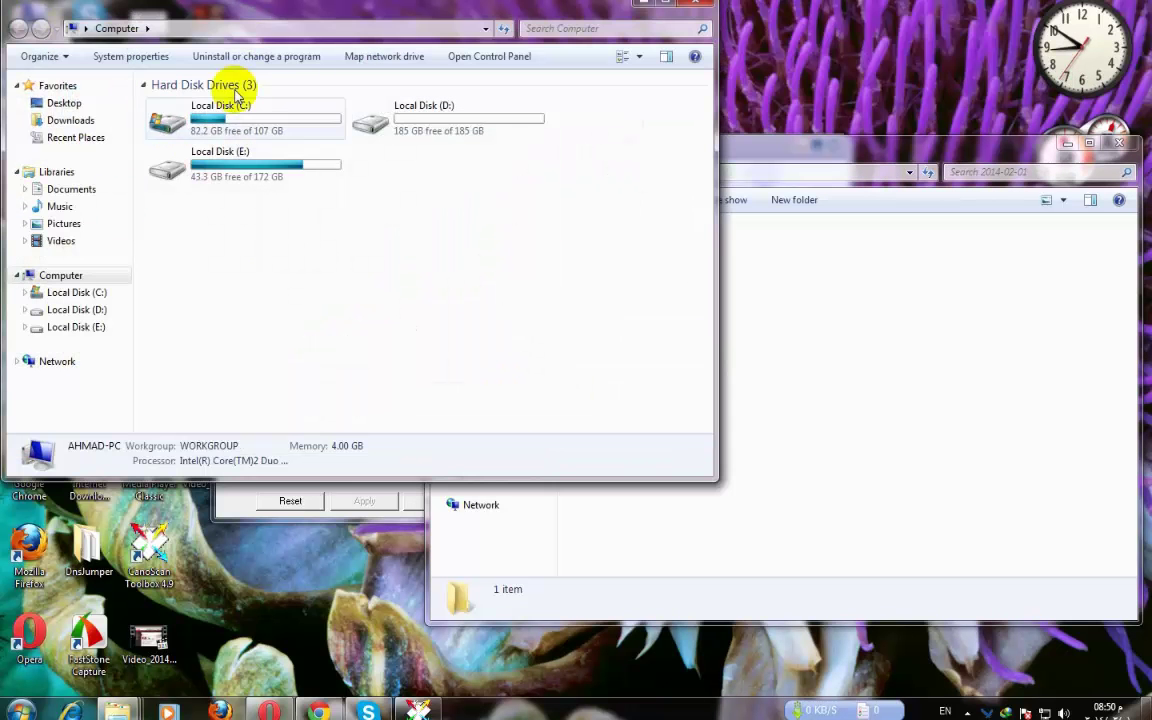
drag(227, 23, 265, 41)
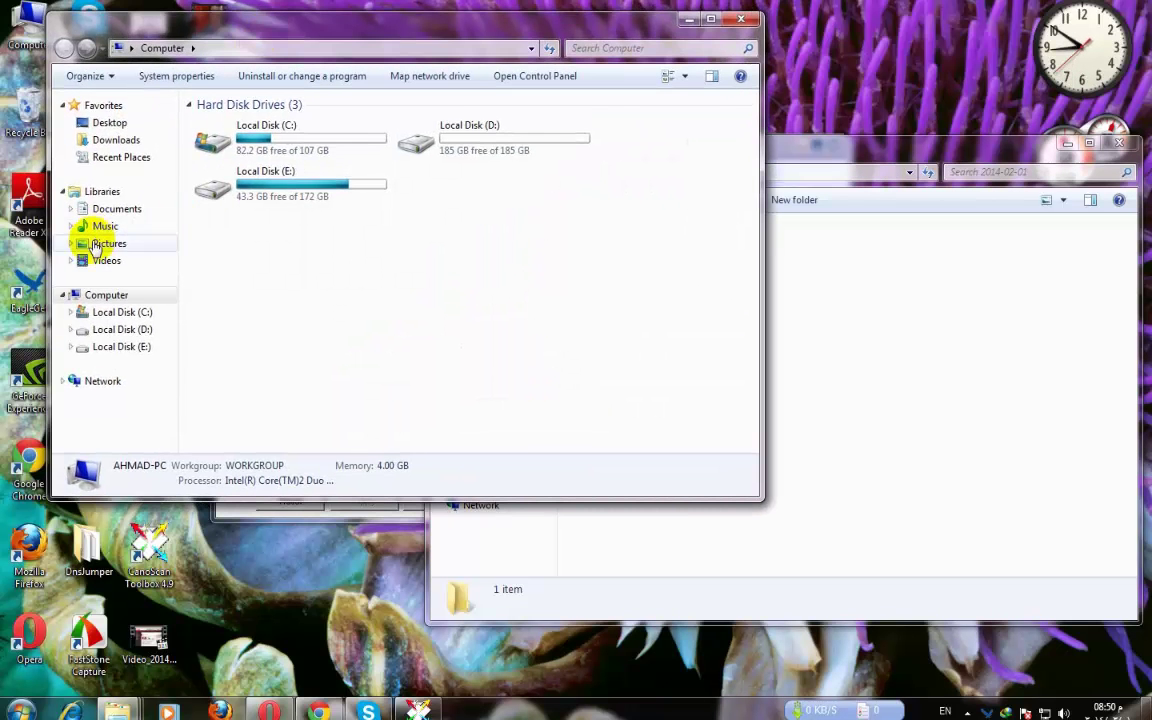
click(112, 244)
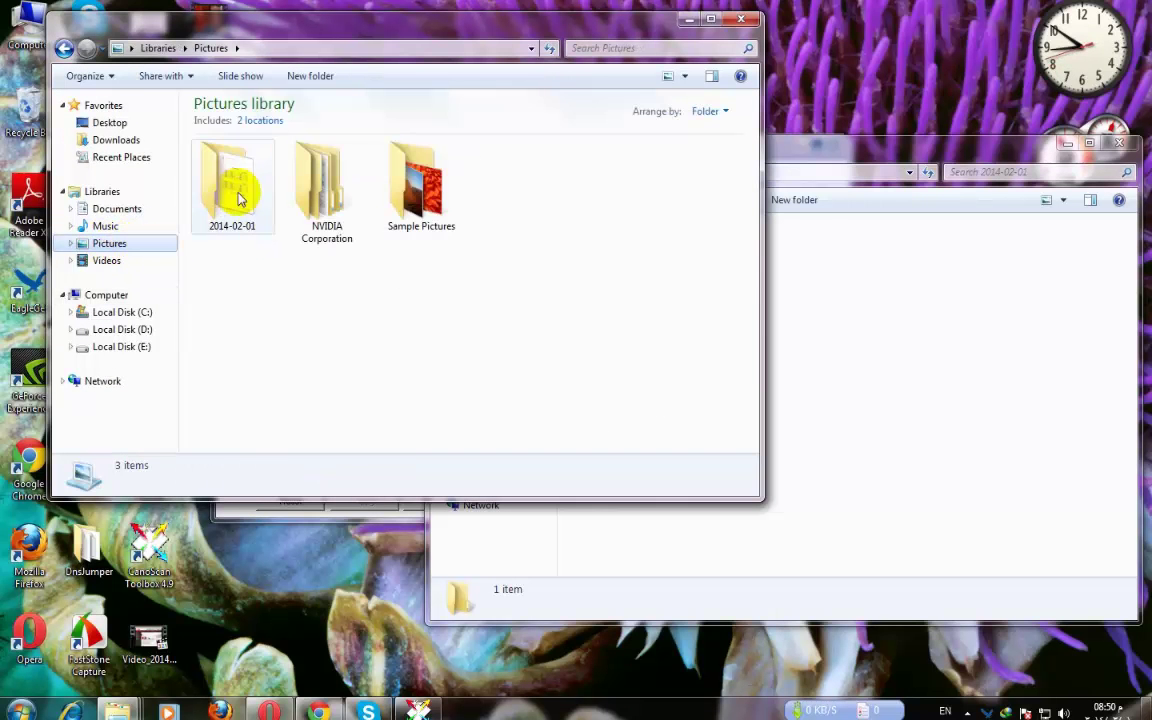
double_click(230, 190)
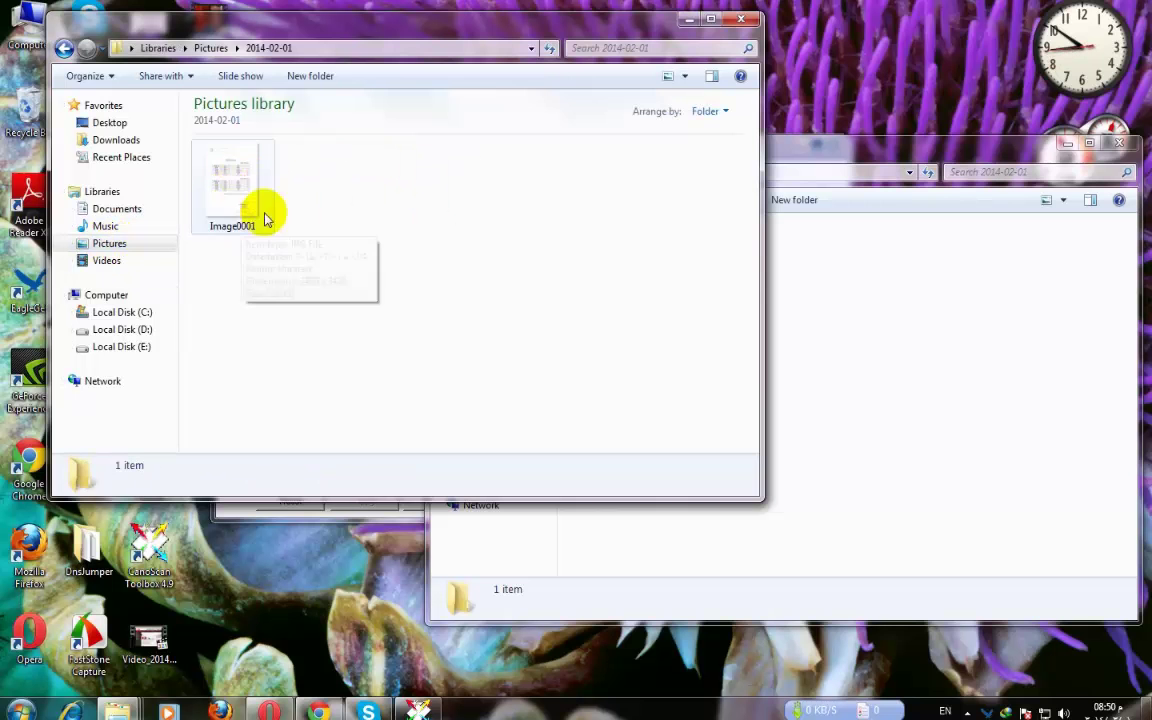
mouse_move(230, 190)
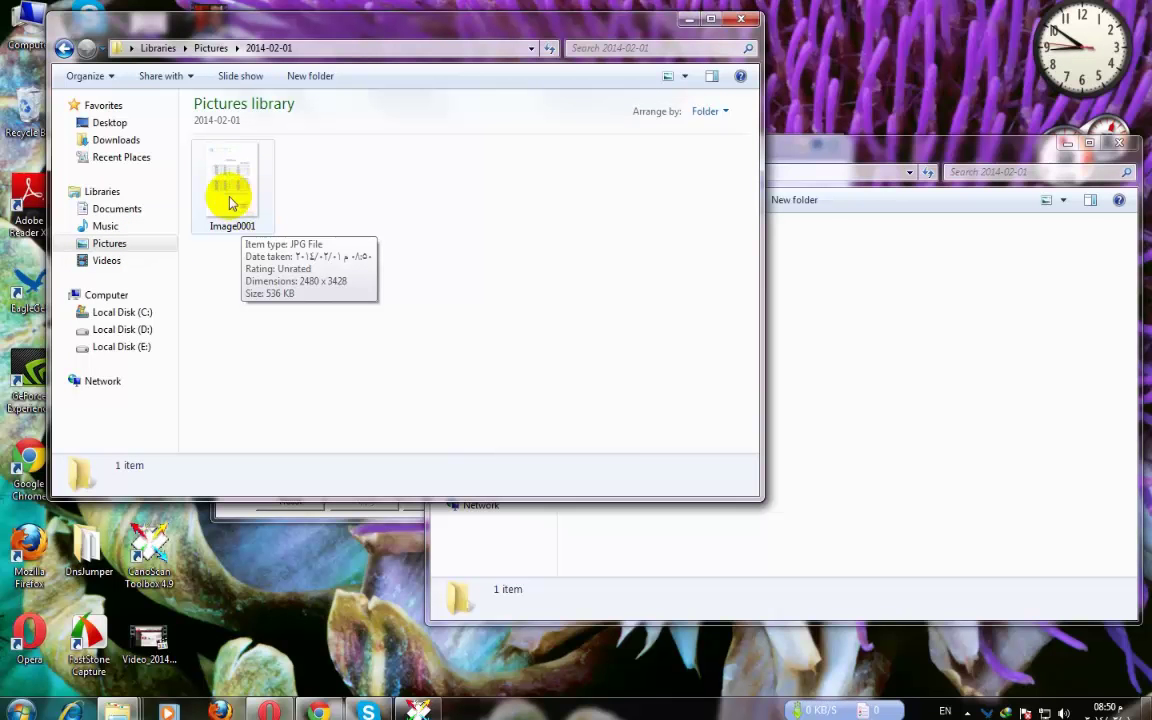
View the scanned Image0001 JPG in the image viewer, then close it
double_click(230, 193)
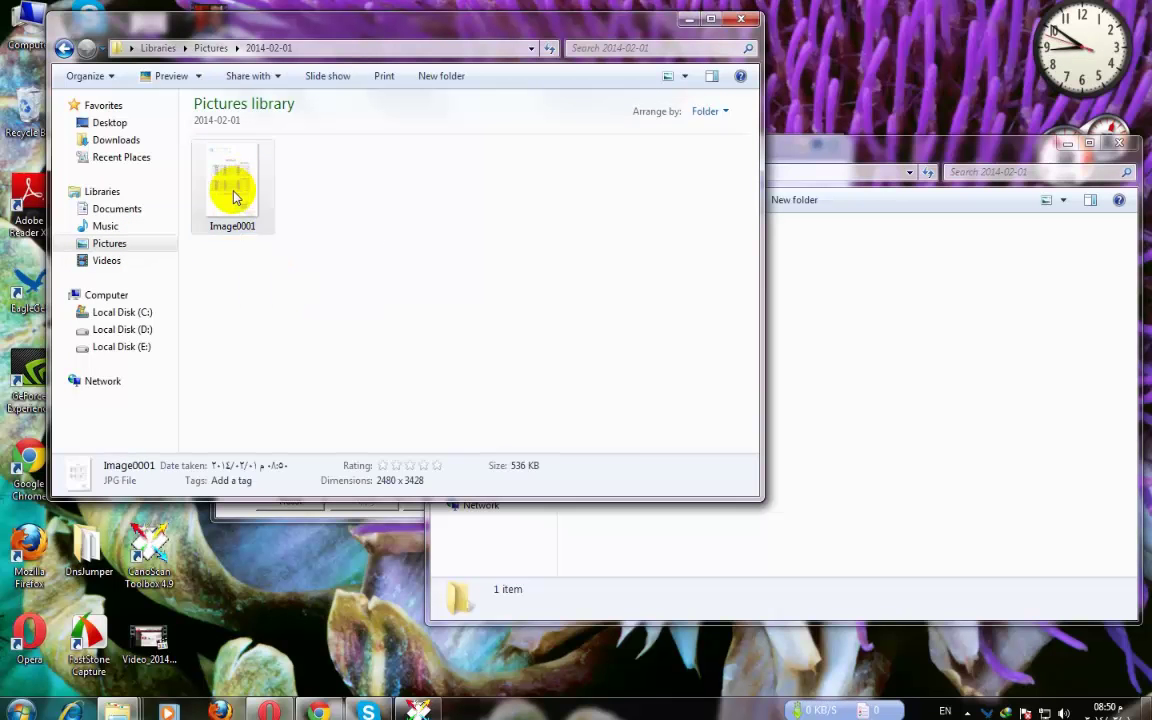
scroll(525, 311, up, 2)
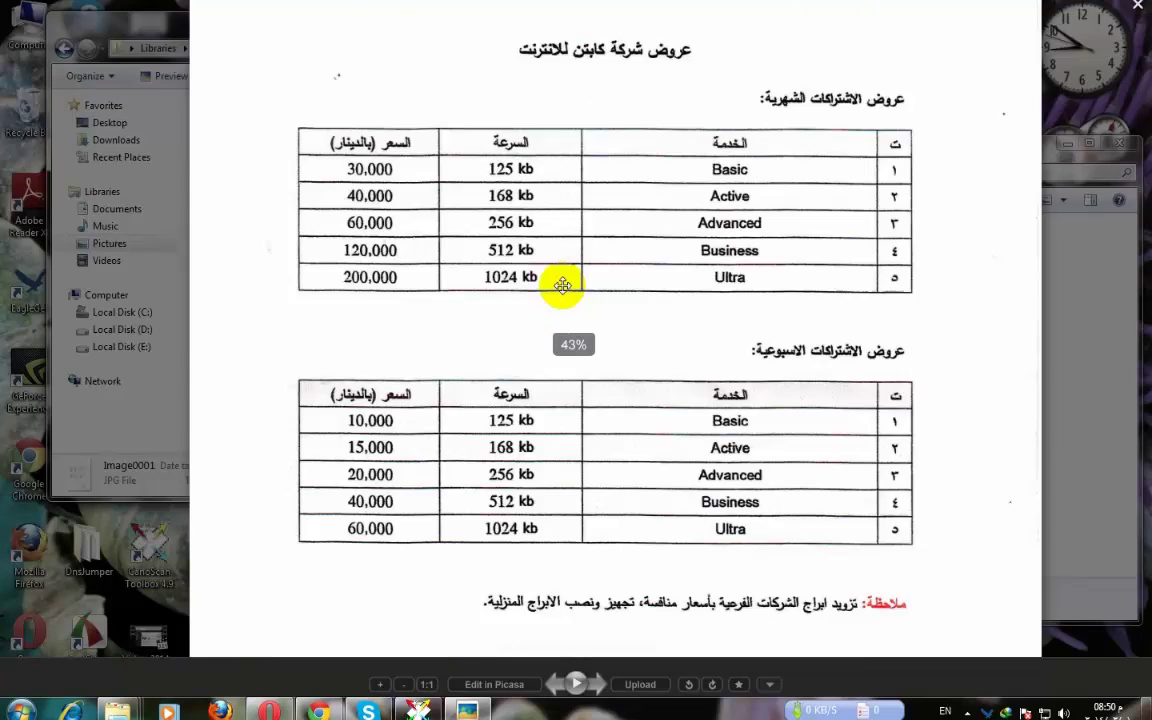
scroll(560, 296, up, 2)
scroll(523, 250, down, 3)
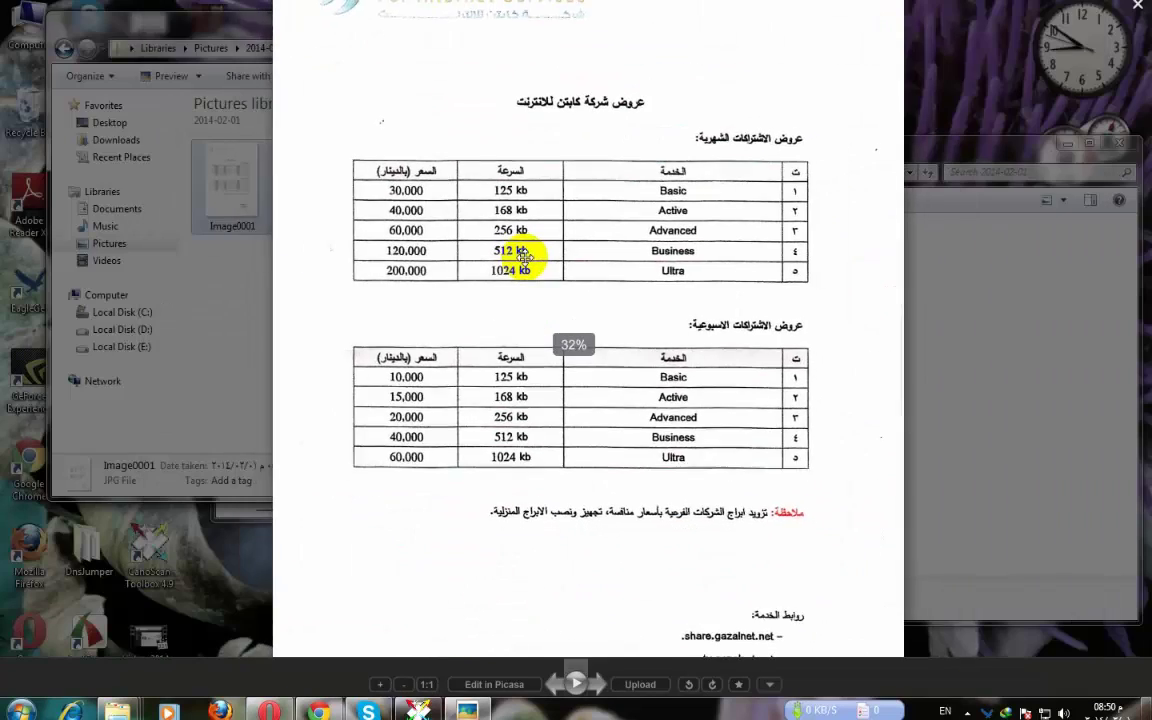
scroll(530, 258, down, 2)
key(Escape)
Close the Pictures library window and the Save dialog, leaving CanoScan Toolbox open
click(688, 19)
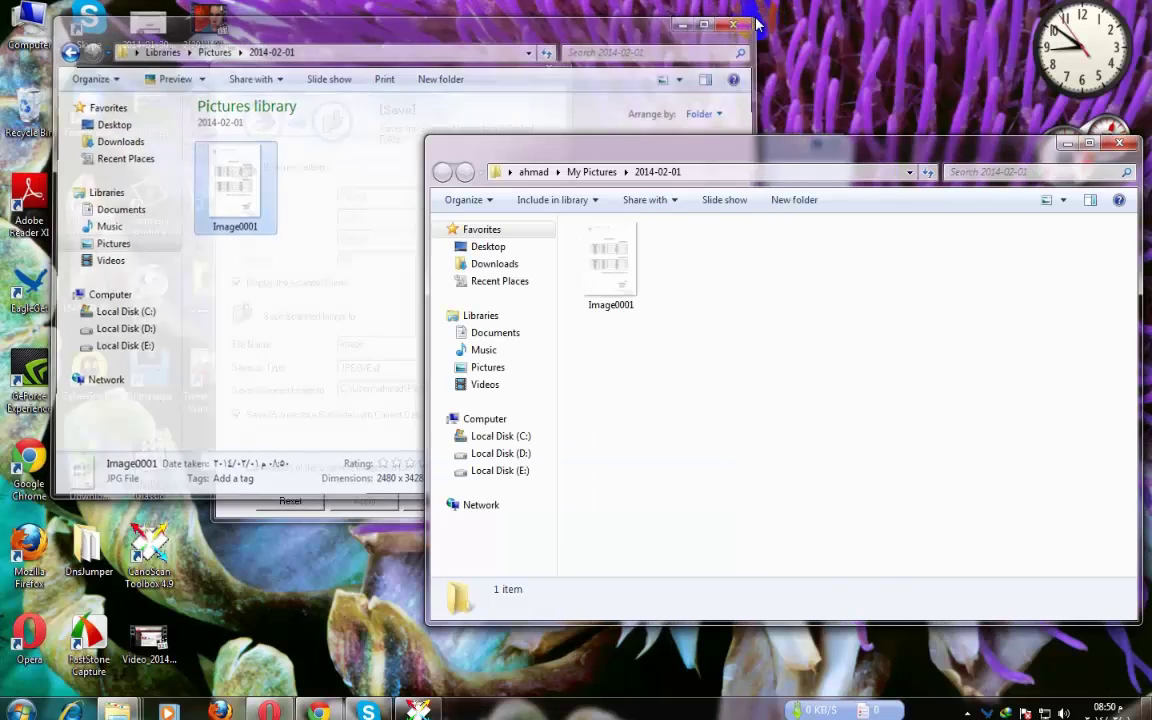
click(1070, 144)
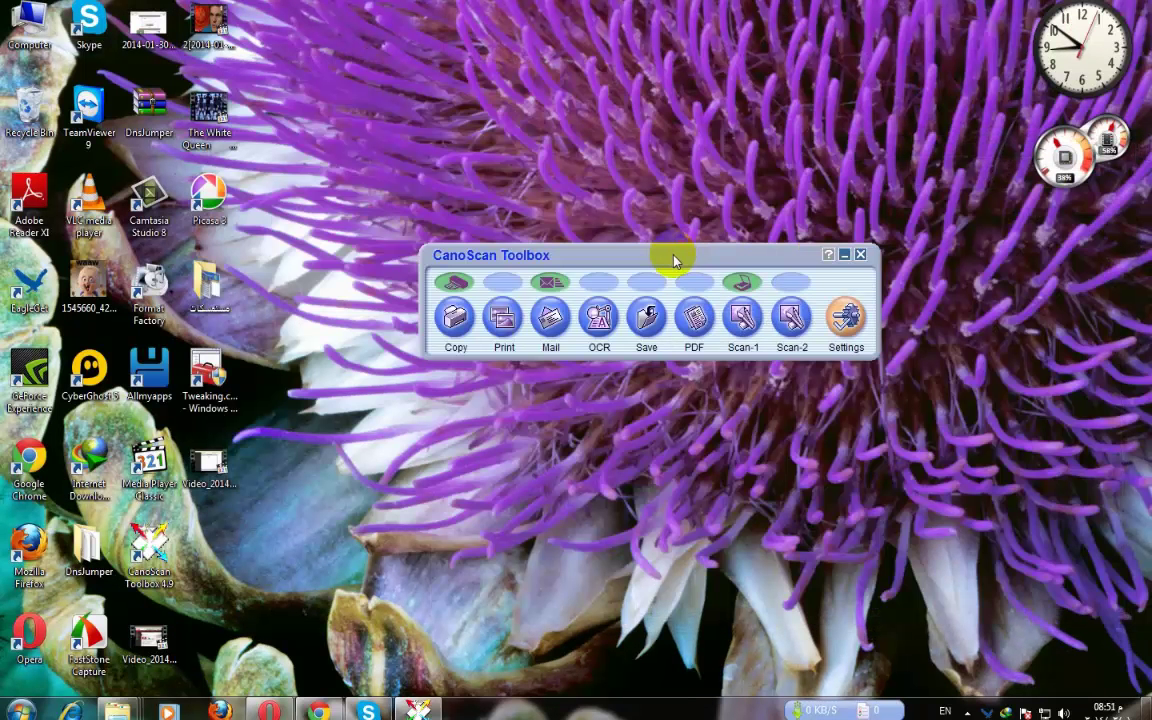